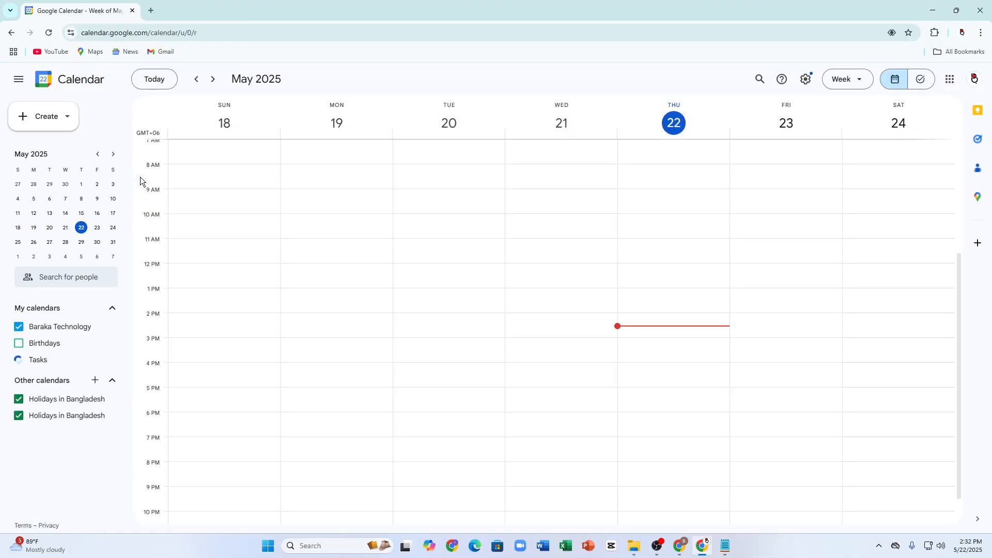
Step: Open the Create menu to reveal the Event, Task and Appointment schedule options
click(40, 127)
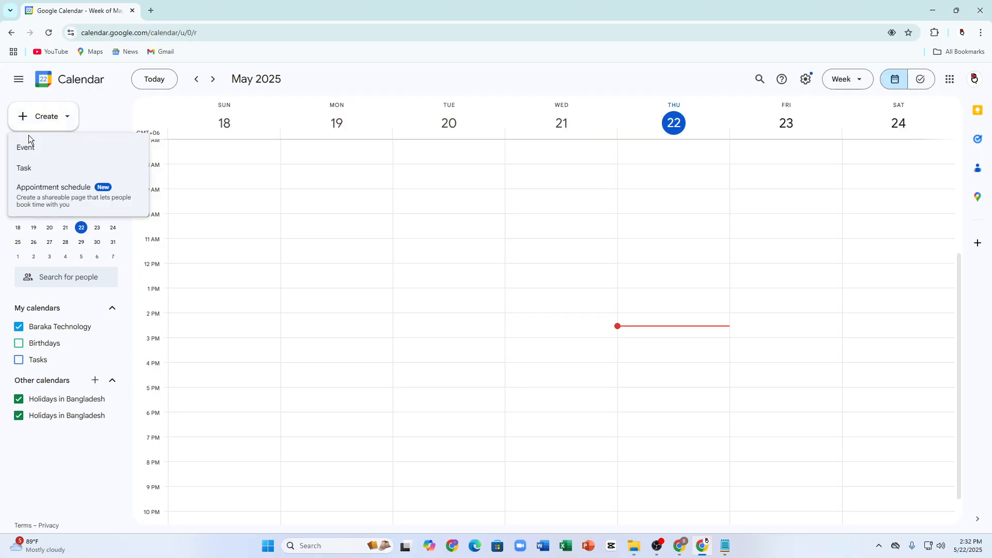
Step: Create a new appointment schedule titled 'Pc repairing Schedule'
click(68, 196)
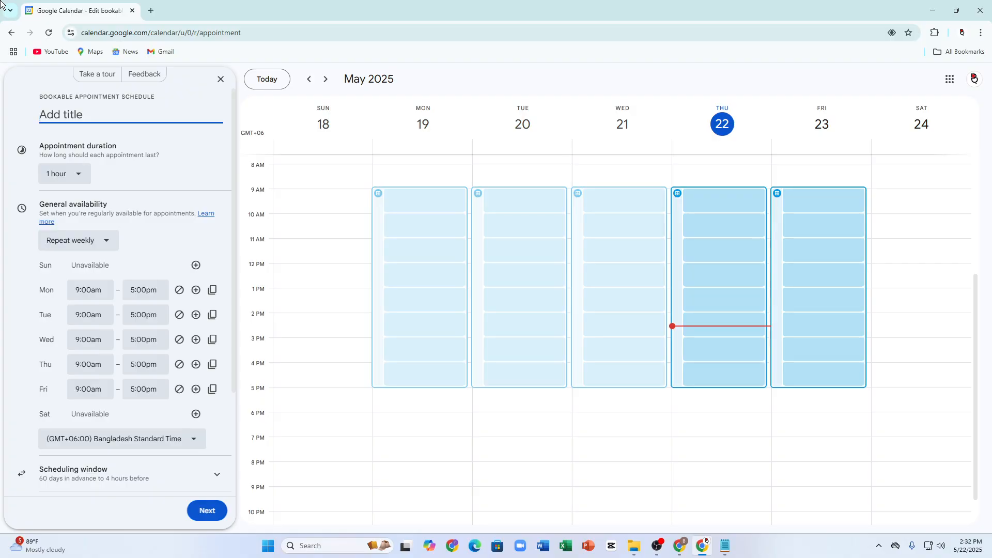
text(Pc repairing Schedule)
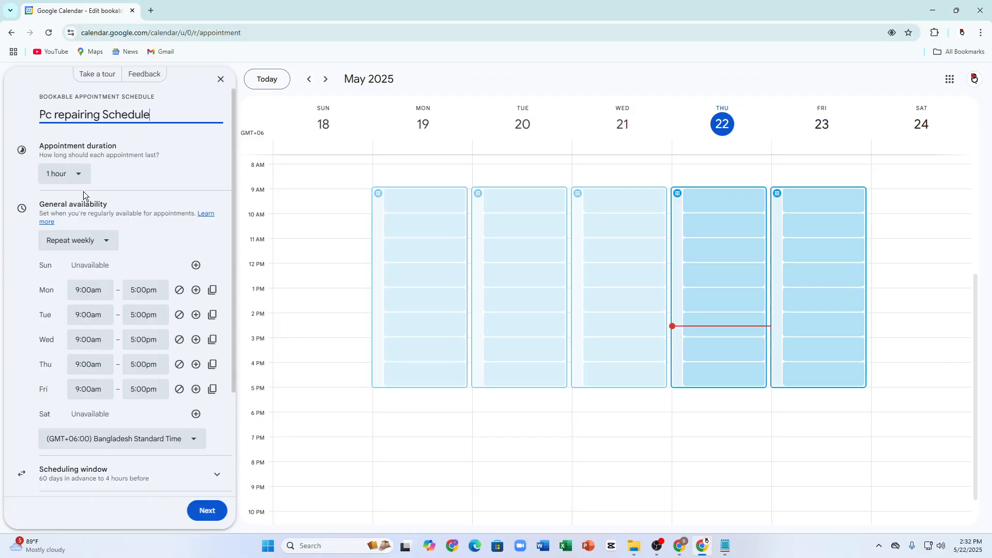
Step: Set the appointment duration to 45 minutes after trying and cancelling a custom length
drag(39, 147, 117, 150)
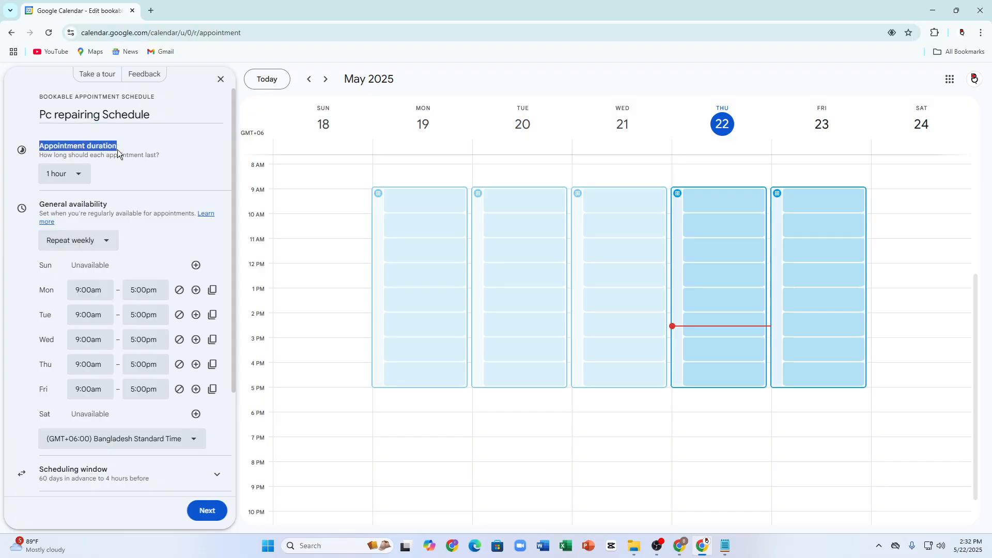
click(118, 150)
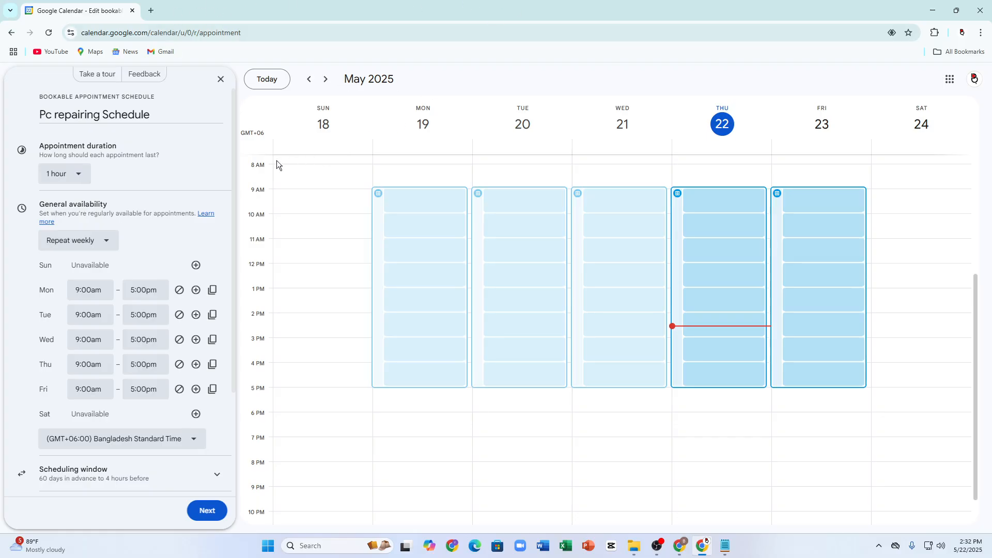
click(60, 172)
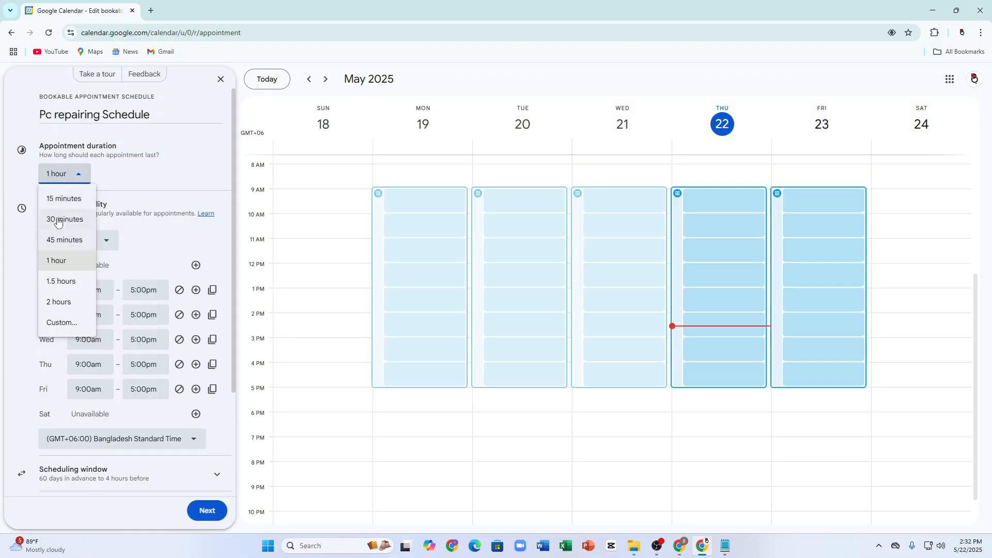
click(58, 323)
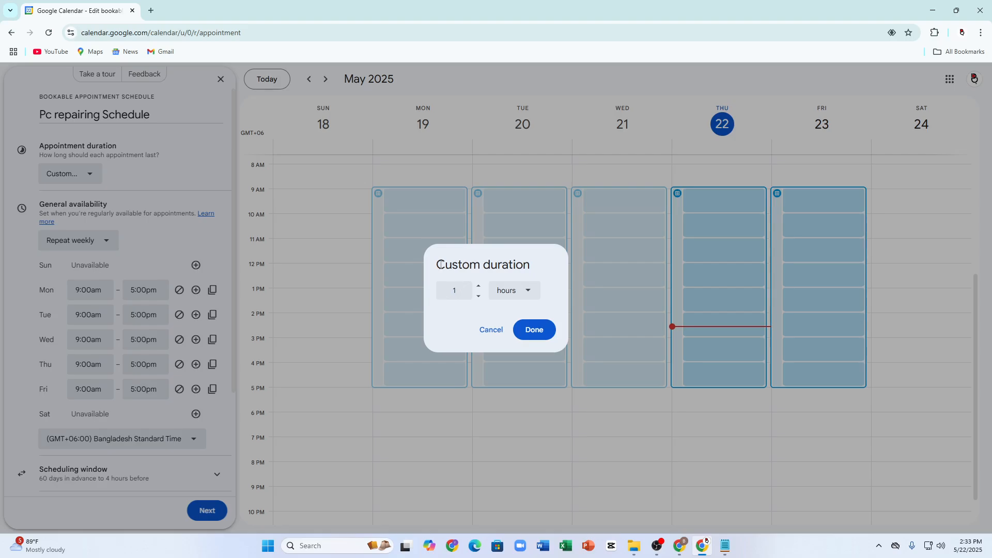
drag(440, 264, 509, 291)
click(509, 290)
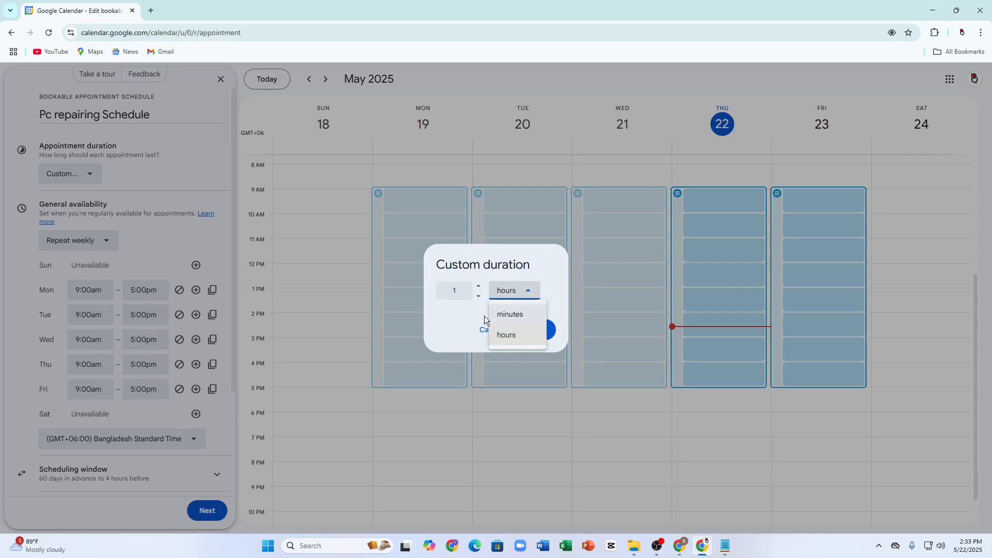
click(376, 287)
click(61, 173)
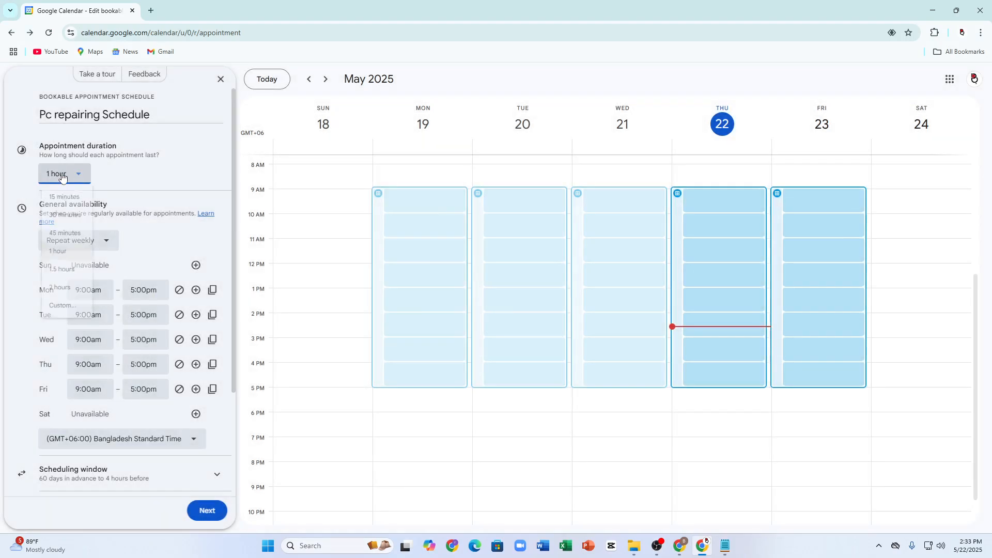
click(66, 243)
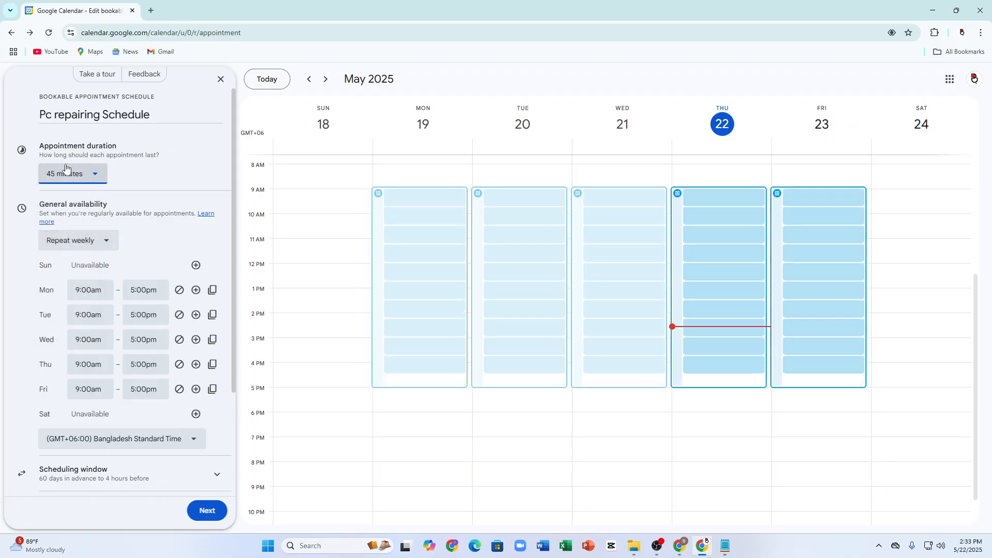
scroll(51, 170, down, 2)
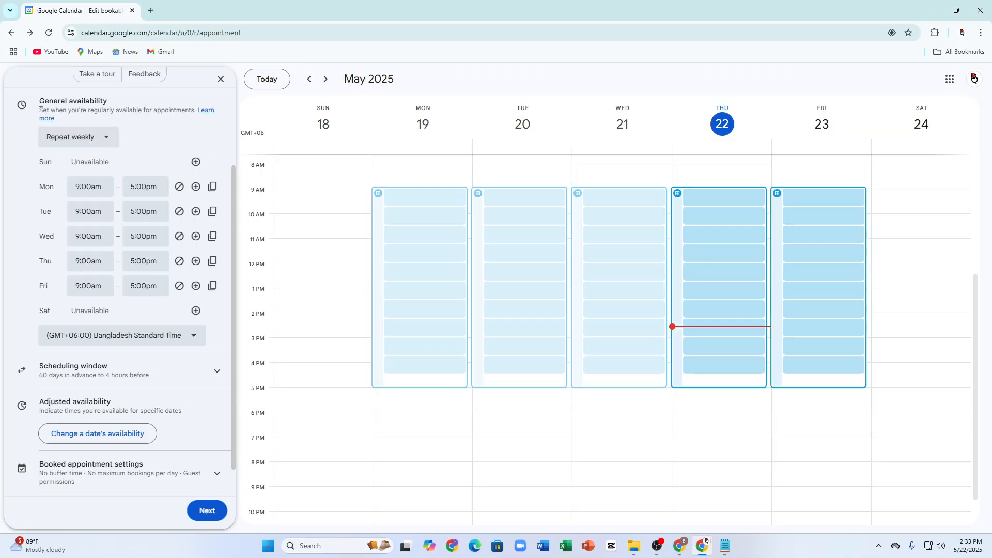
Step: Add Saturday availability from 9:00am to 5:00pm
drag(44, 101, 99, 107)
click(115, 126)
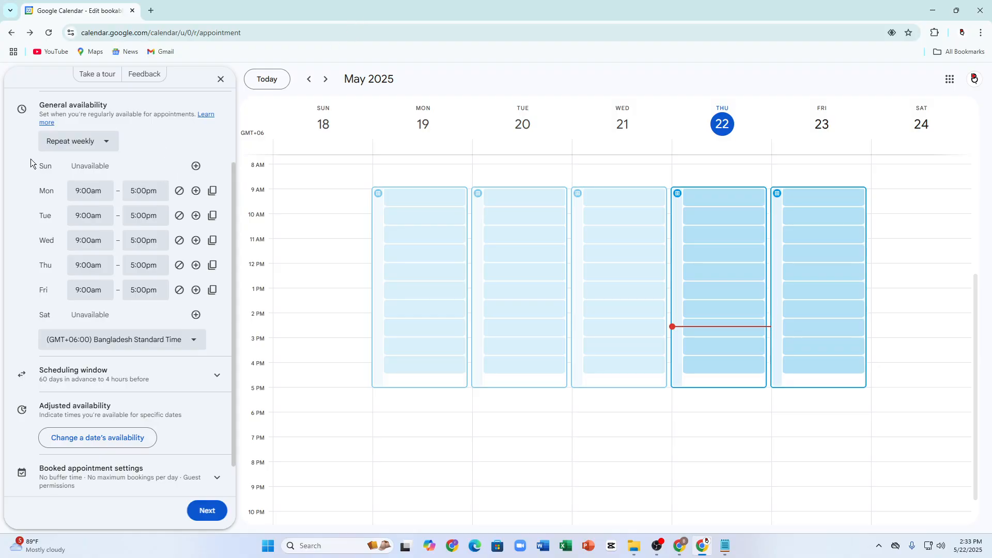
drag(42, 199, 59, 193)
drag(41, 297, 51, 293)
click(195, 315)
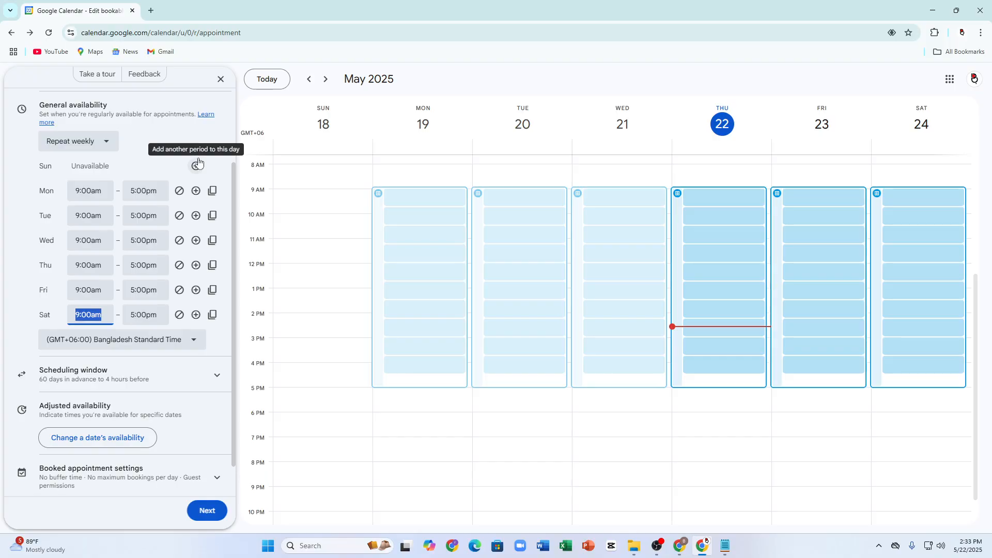
Step: Change Friday's hours to 8:00am–2:00pm, keeping Wednesday available
click(90, 289)
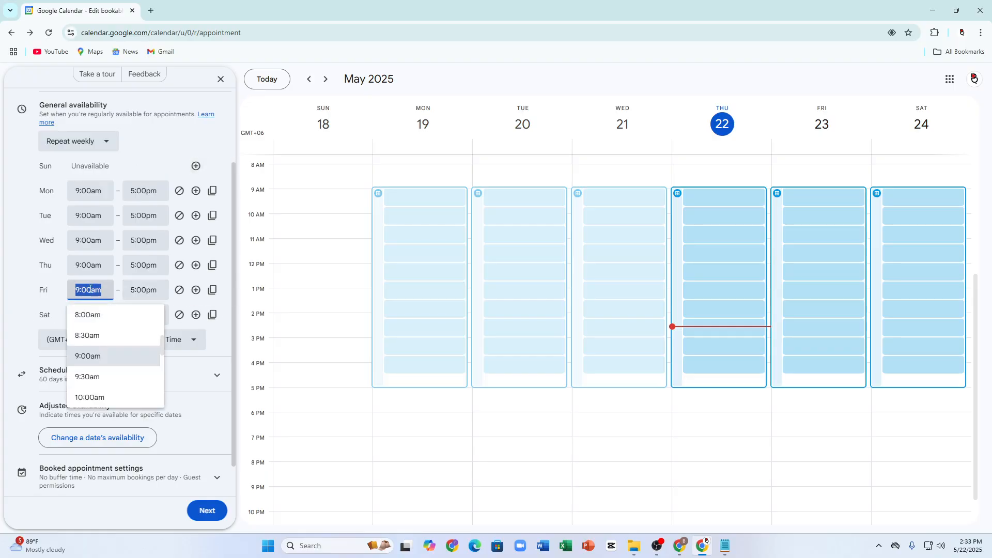
click(80, 321)
click(142, 290)
scroll(150, 335, up, 5)
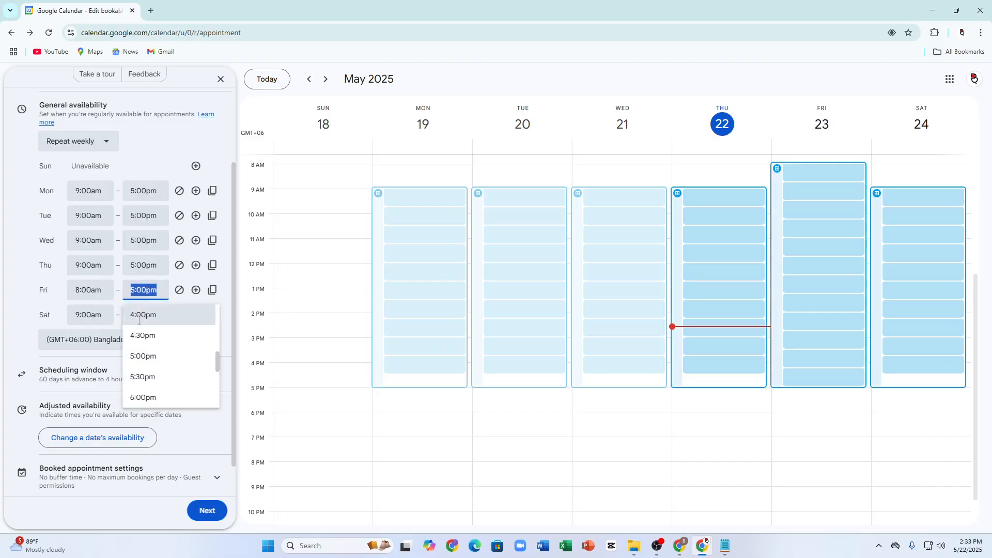
scroll(154, 370, down, 1)
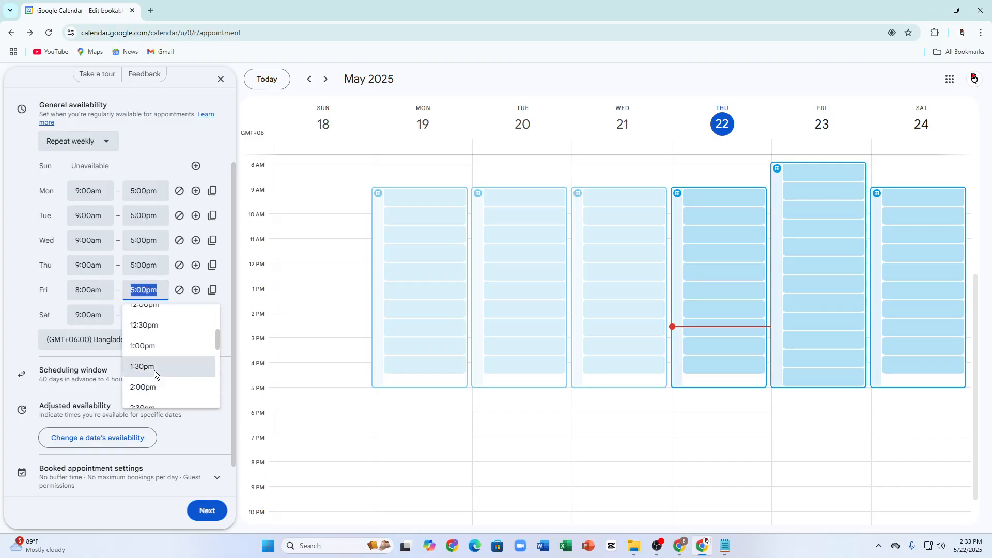
click(142, 388)
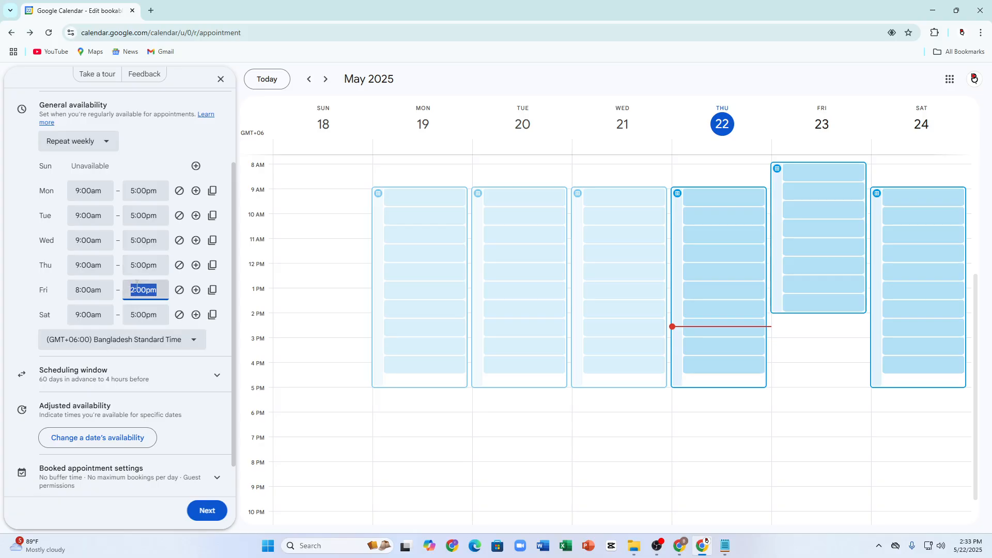
click(179, 241)
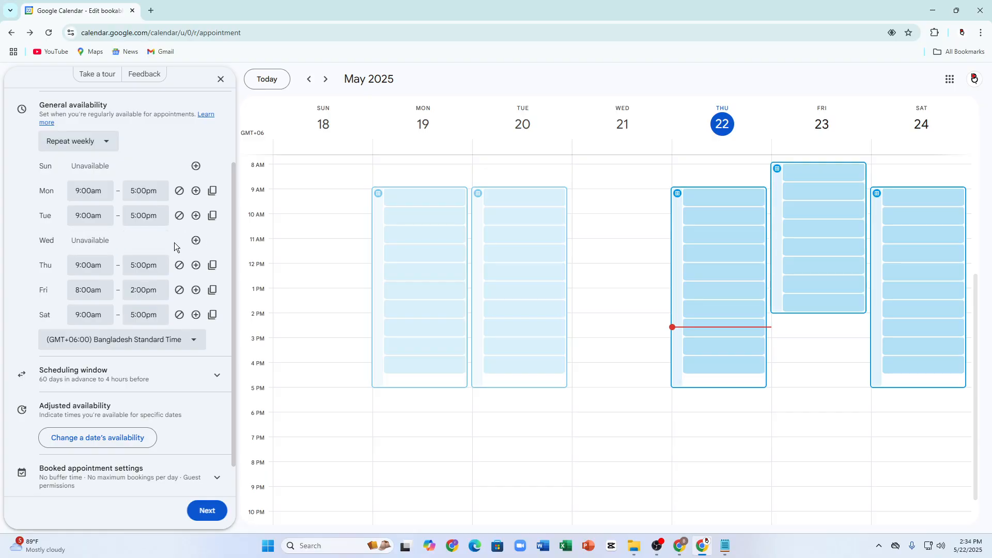
click(196, 241)
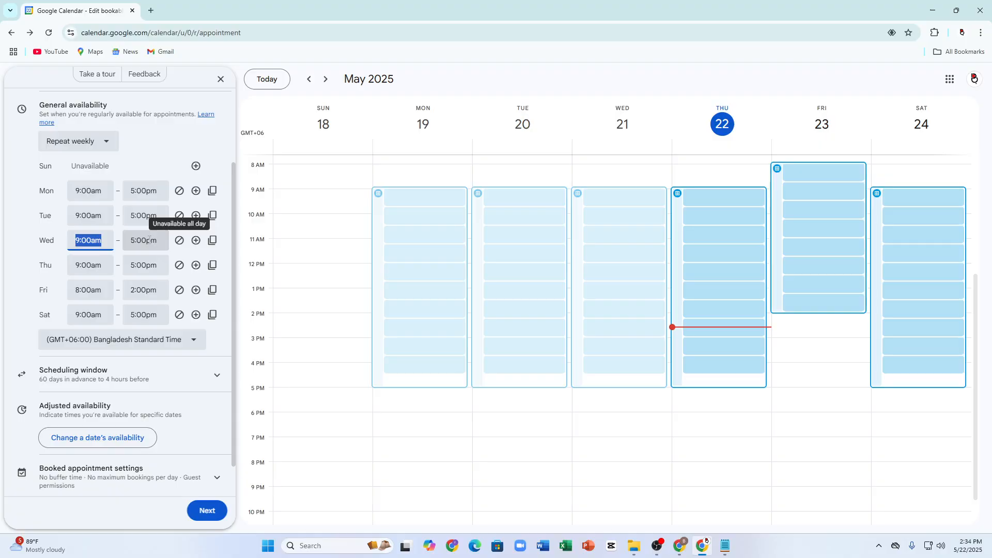
scroll(181, 259, down, 1)
Step: Choose (GMT+10:00) Australian Eastern Time - Sydney as the schedule's time zone
click(88, 309)
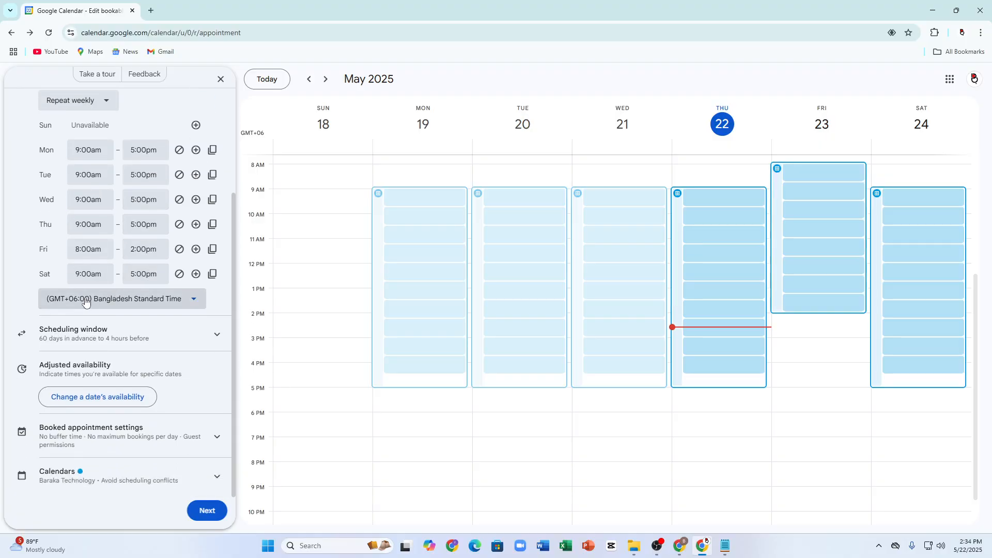
scroll(126, 239, down, 6)
scroll(126, 239, down, 5)
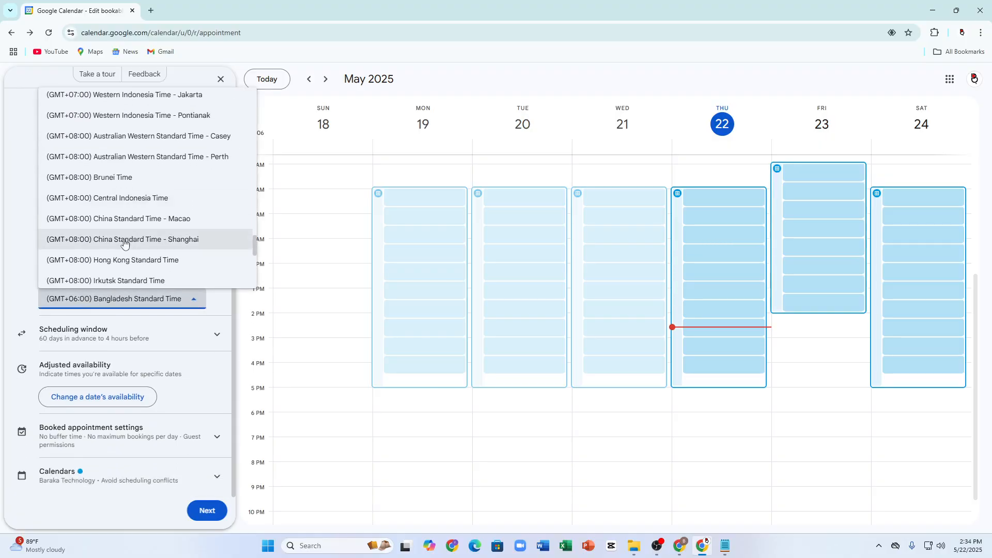
scroll(174, 234, down, 12)
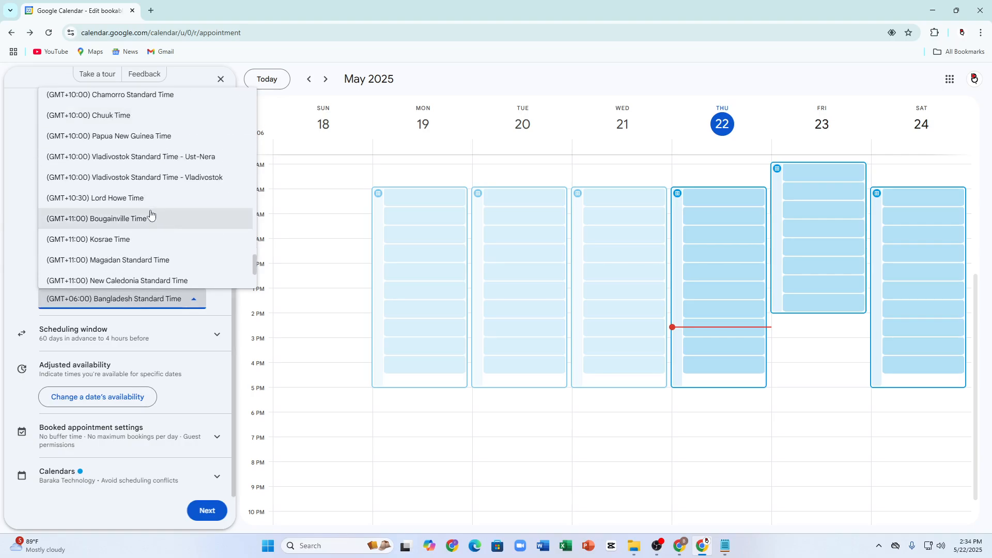
scroll(150, 220, up, 3)
click(149, 226)
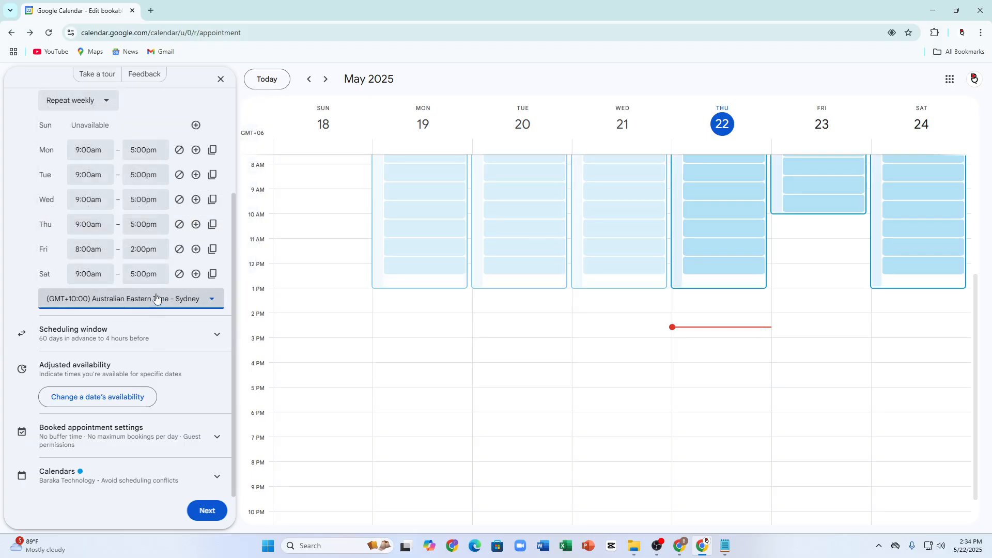
click(2, 271)
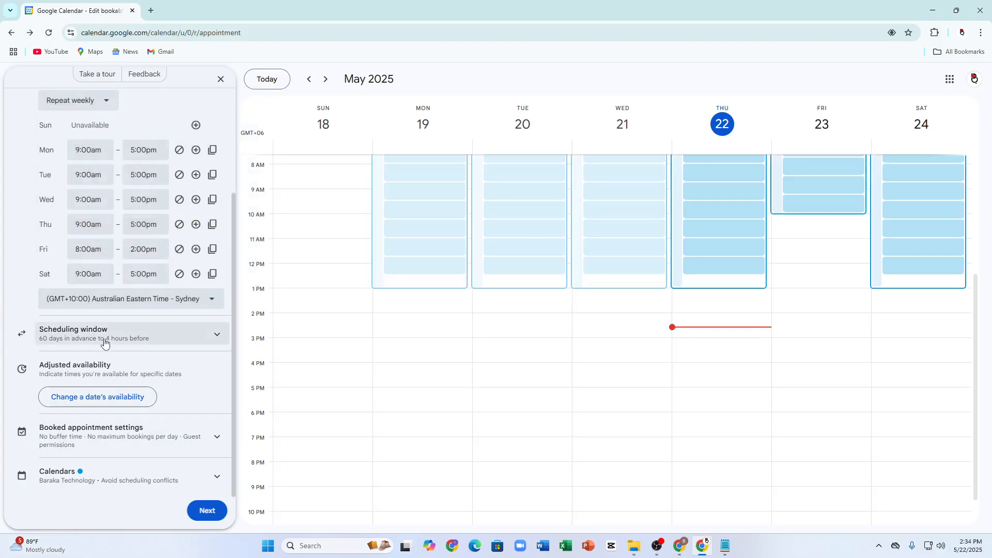
Step: In the scheduling window, try a date-range limit, then revert to bookings available now
click(65, 333)
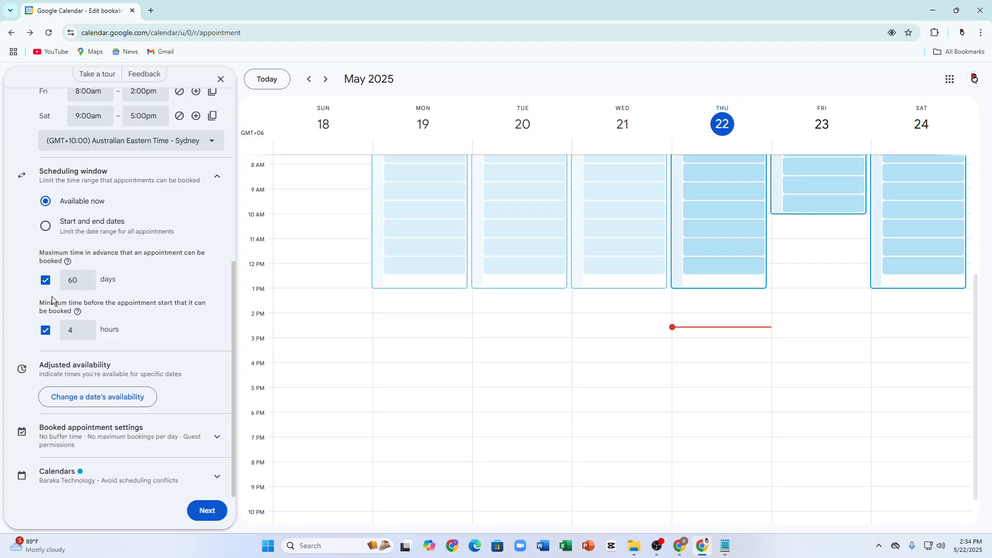
drag(61, 194, 120, 224)
click(119, 223)
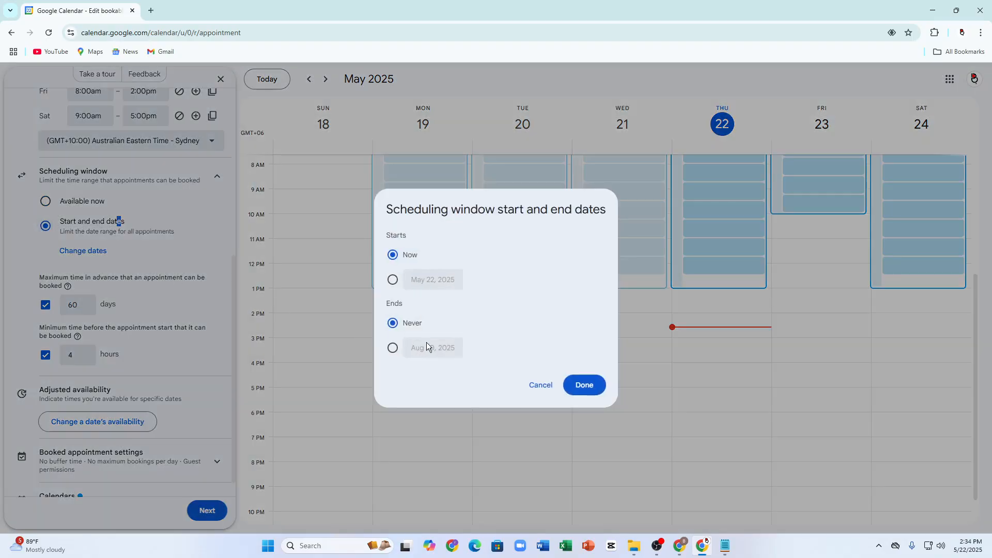
double_click(429, 279)
click(393, 348)
click(539, 385)
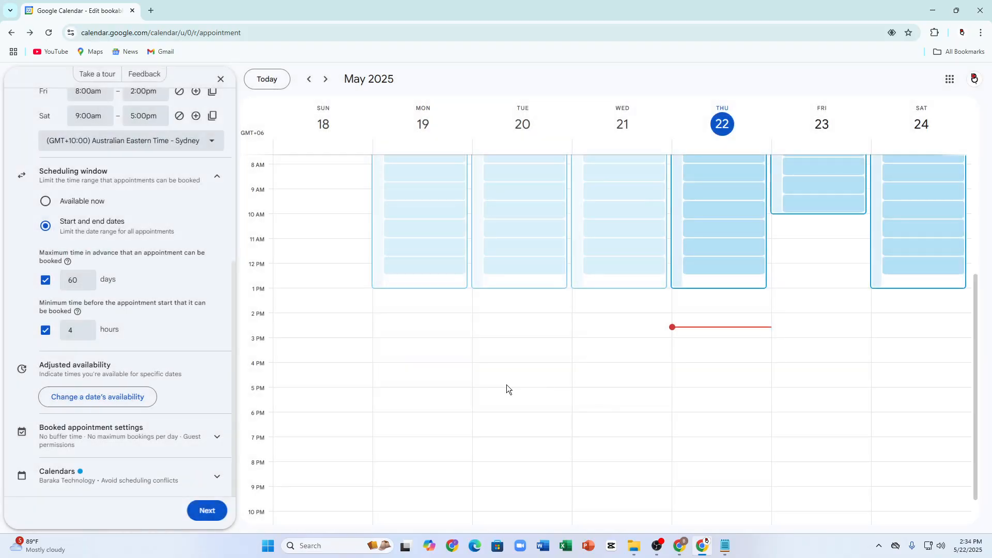
click(47, 202)
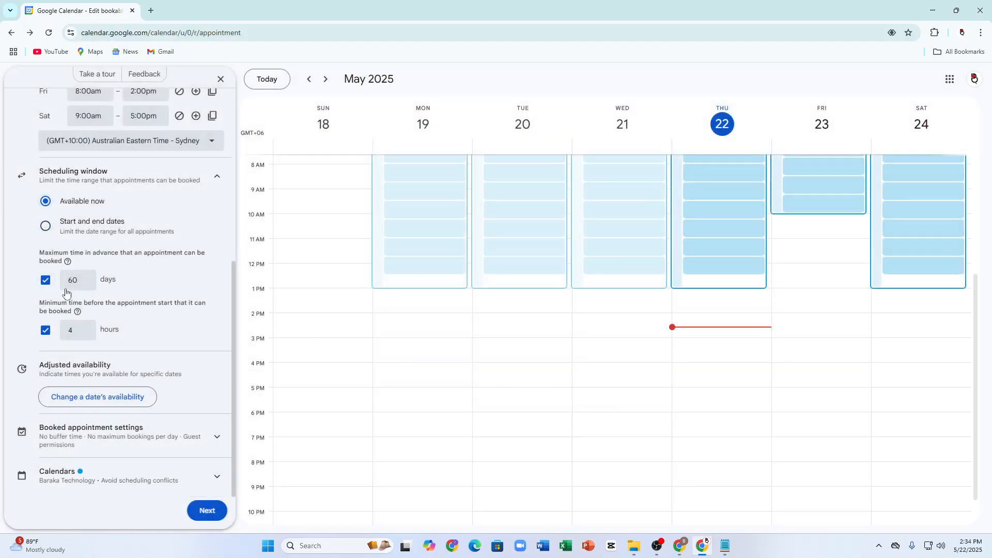
Step: Set maximum advance booking to 4 days and minimum notice before start to 3 hours
drag(37, 252, 146, 283)
click(95, 258)
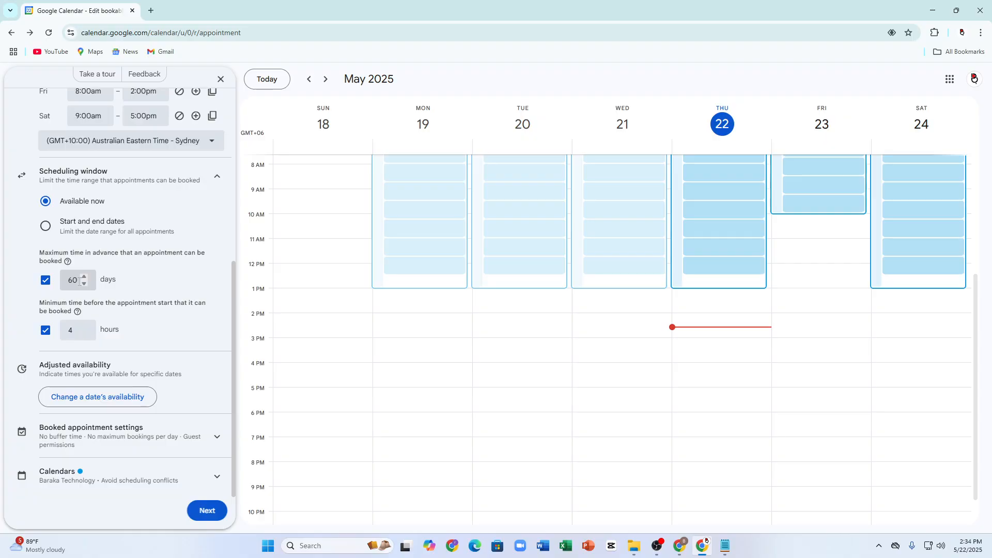
drag(79, 281, 44, 282)
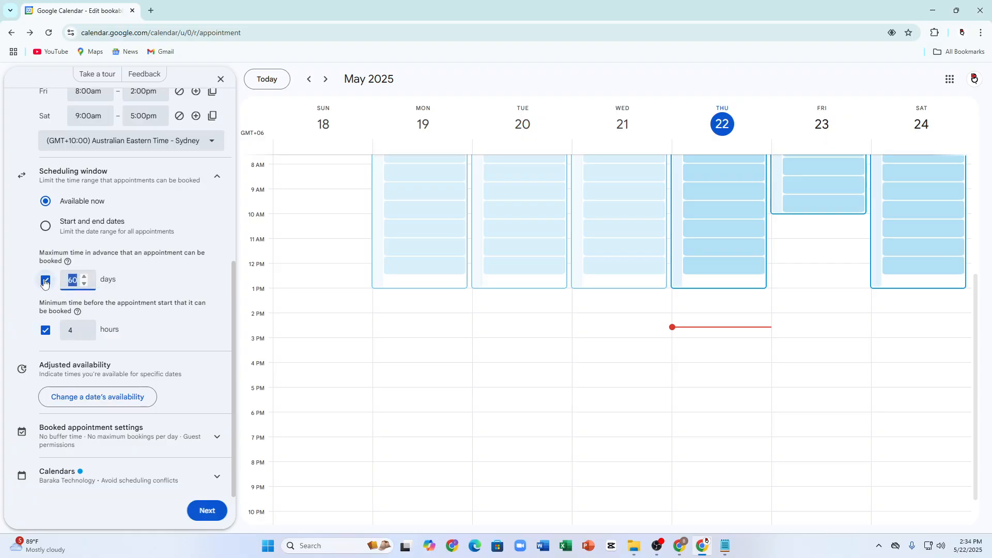
text(4)
click(83, 335)
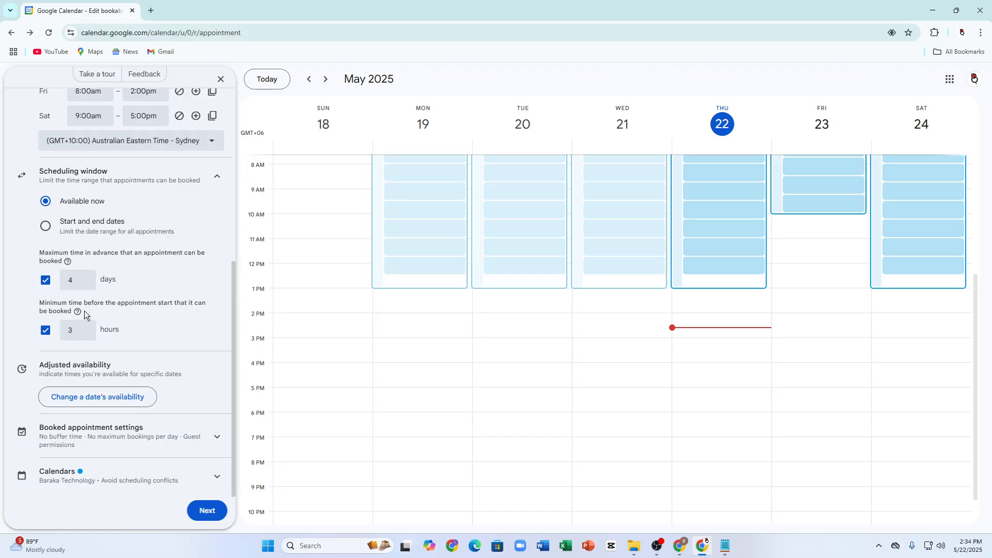
drag(77, 331, 55, 330)
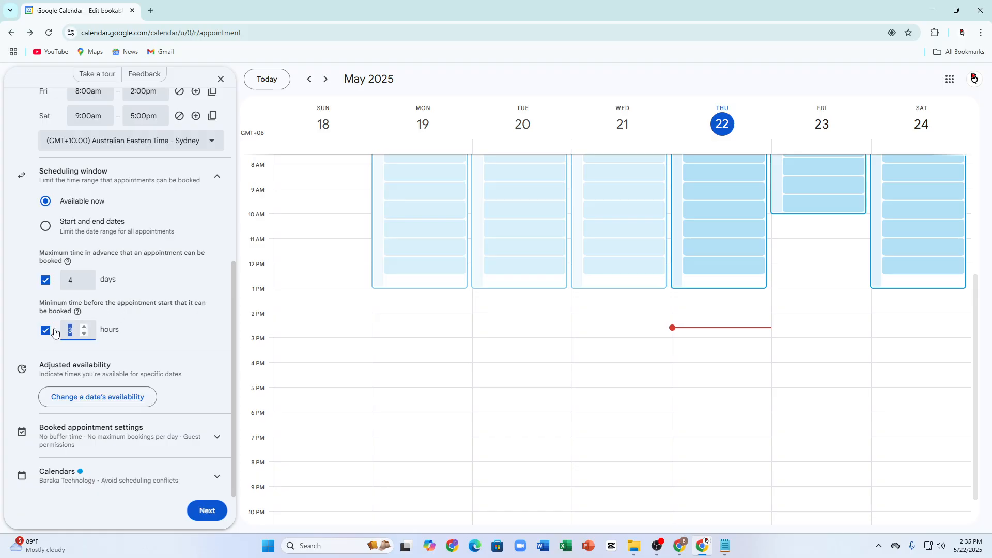
click(29, 309)
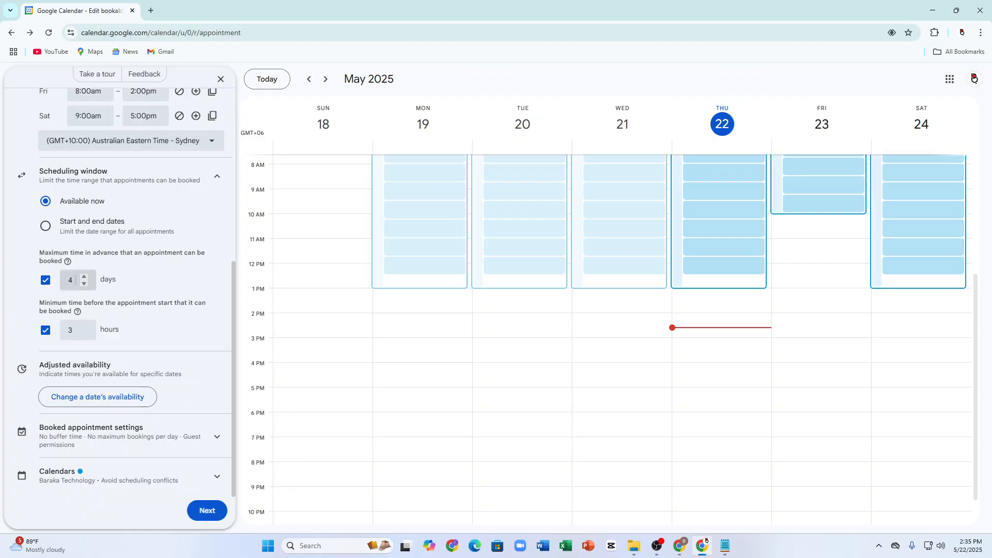
drag(76, 275, 95, 281)
click(73, 329)
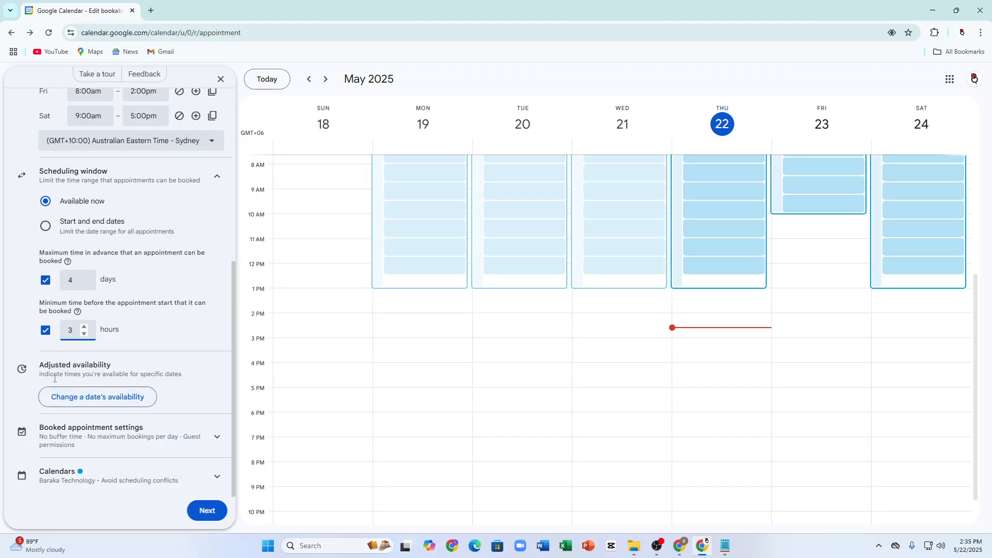
Step: Add a date-specific availability for May 24, 2025, then remove it
click(92, 397)
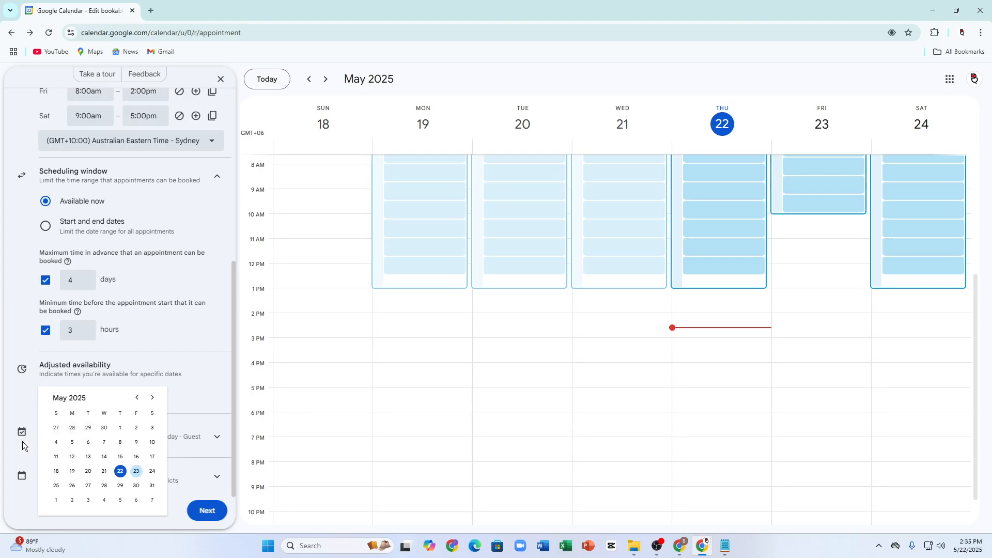
click(185, 374)
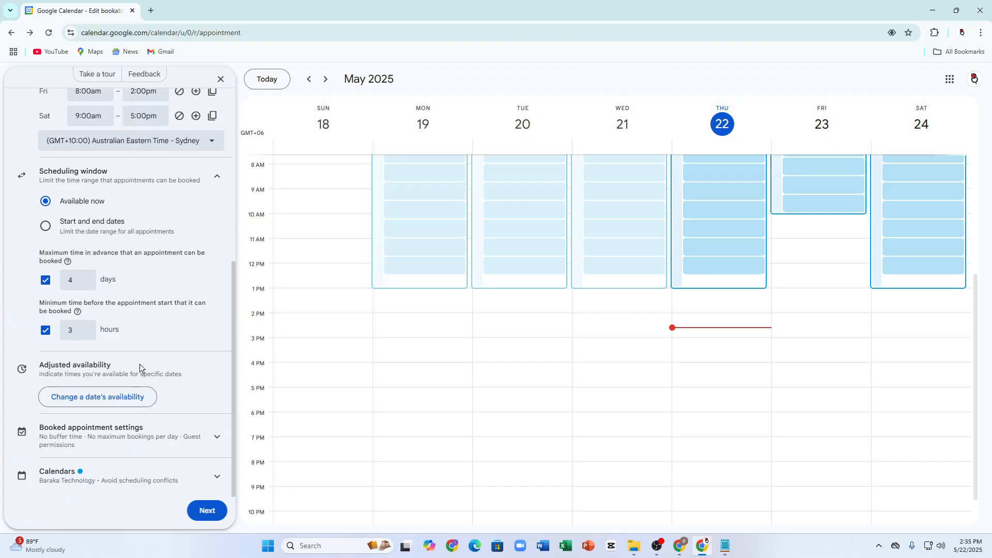
click(116, 398)
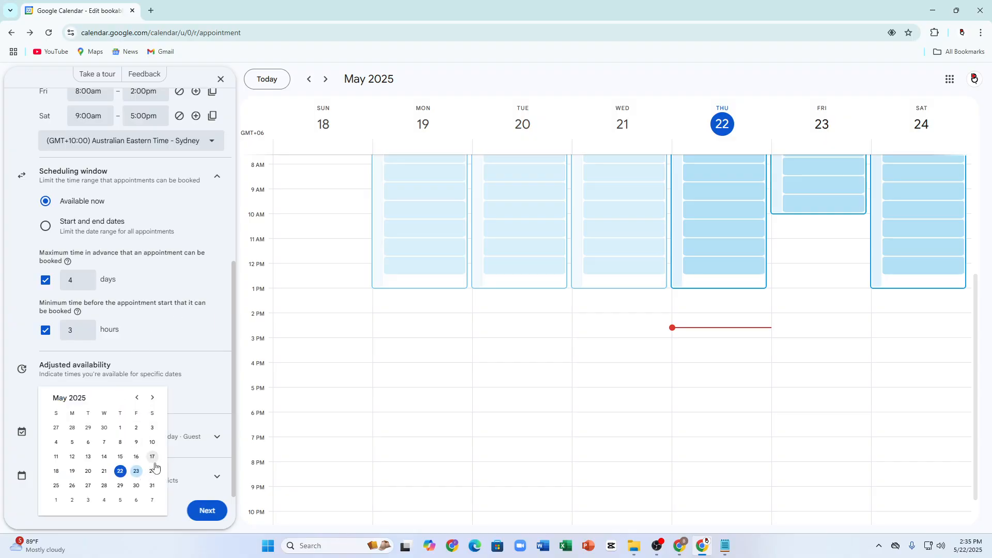
click(152, 471)
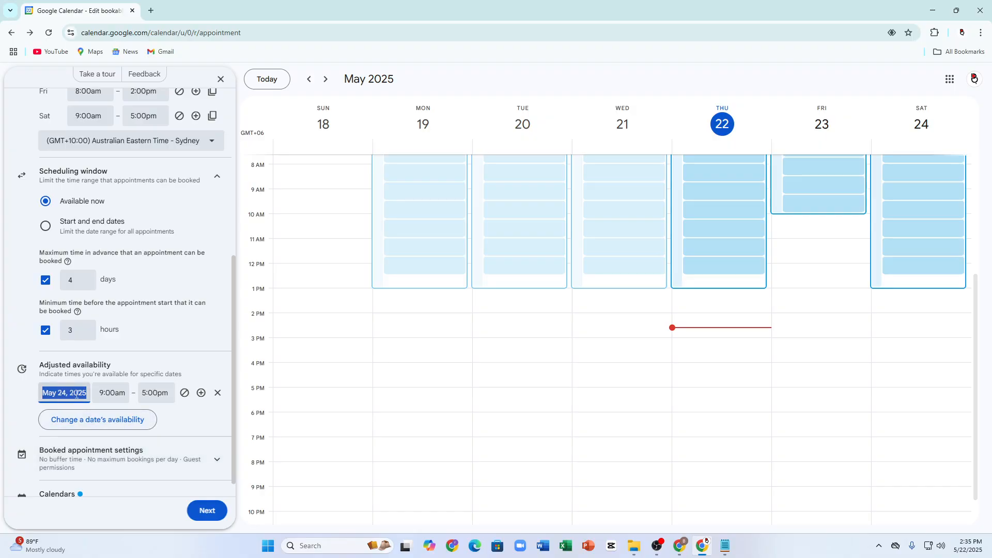
click(119, 396)
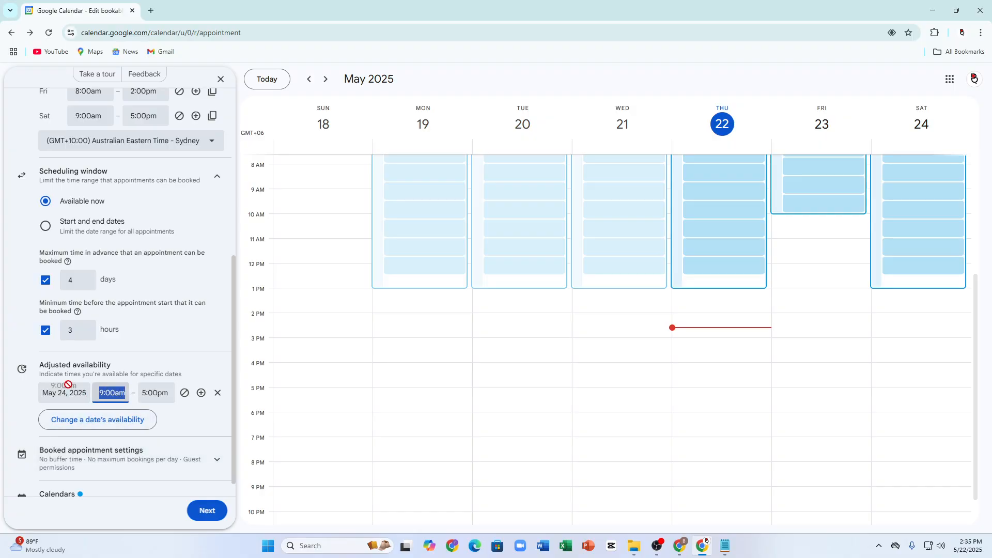
click(217, 394)
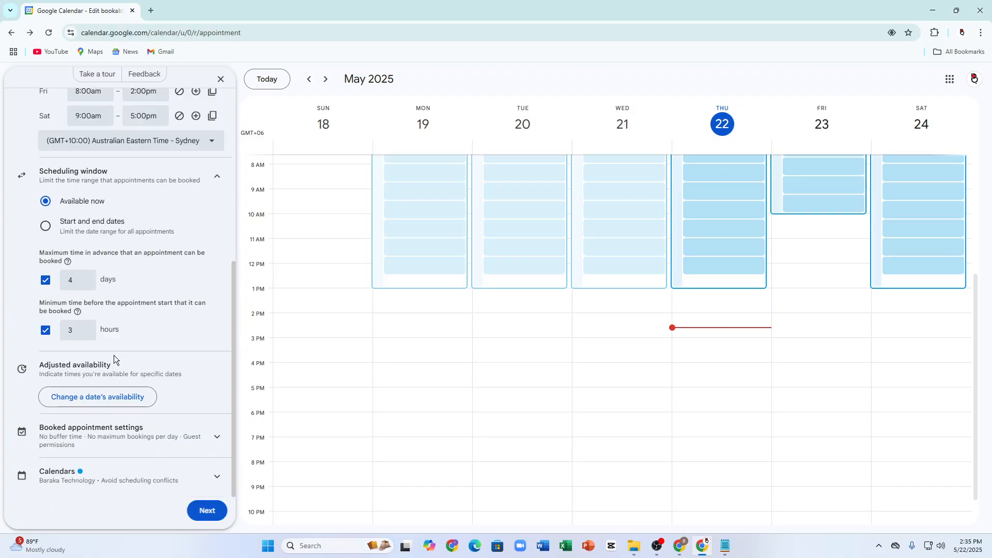
Step: Keep buffer time off and limit bookings to 6 per day
click(39, 429)
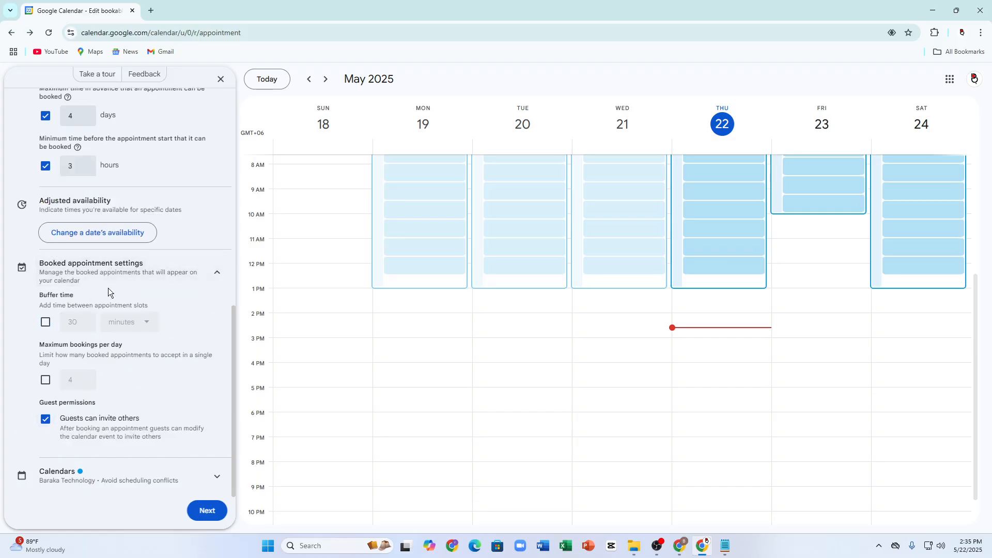
click(45, 322)
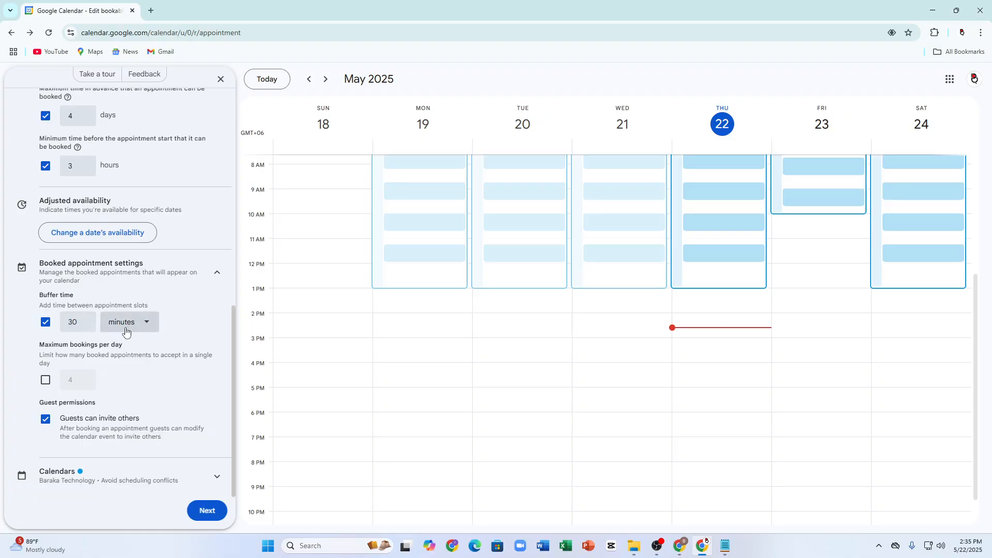
click(46, 322)
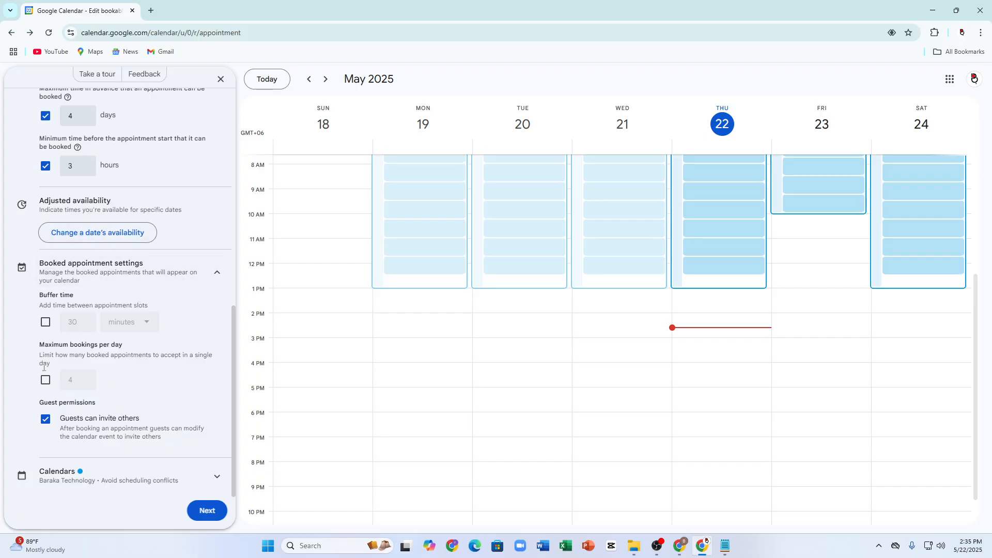
triple_click(31, 339)
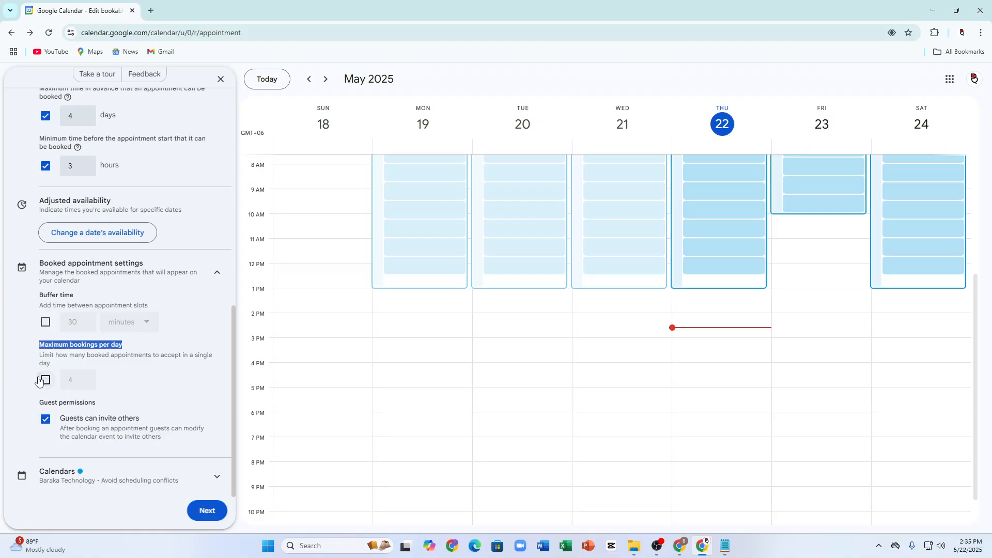
click(45, 380)
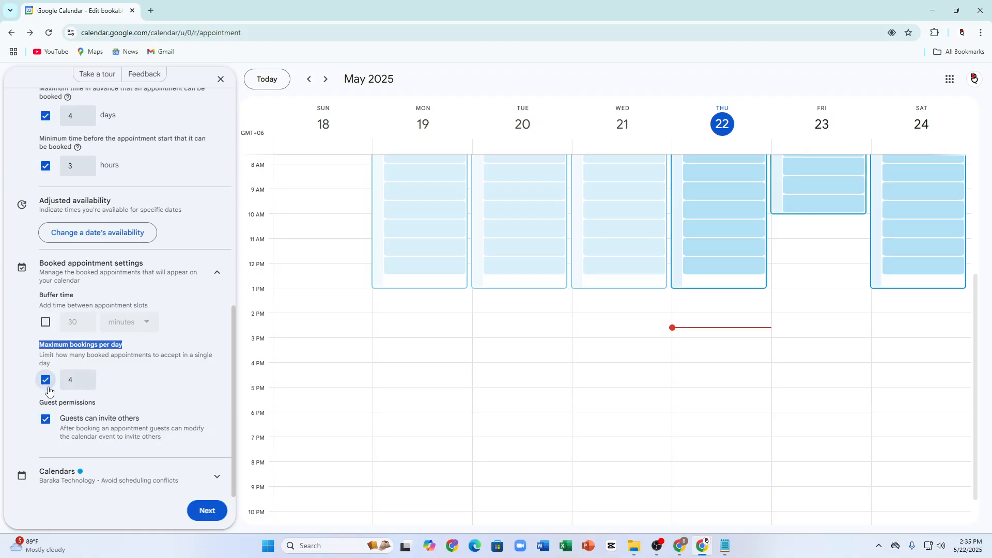
double_click(74, 379)
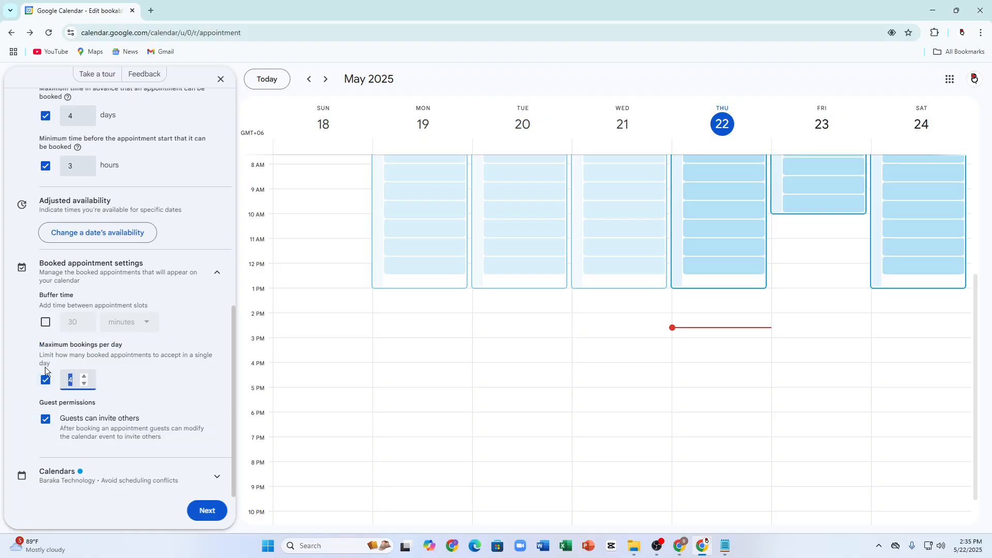
text(6)
click(4, 323)
Step: Change the schedule colour to yellow, then to a darker indigo blue
click(103, 475)
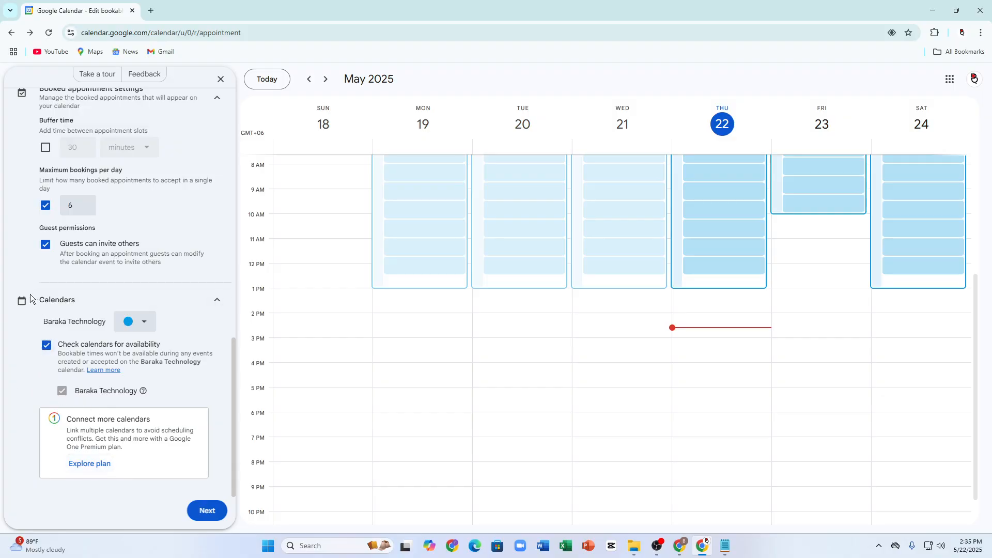
click(138, 322)
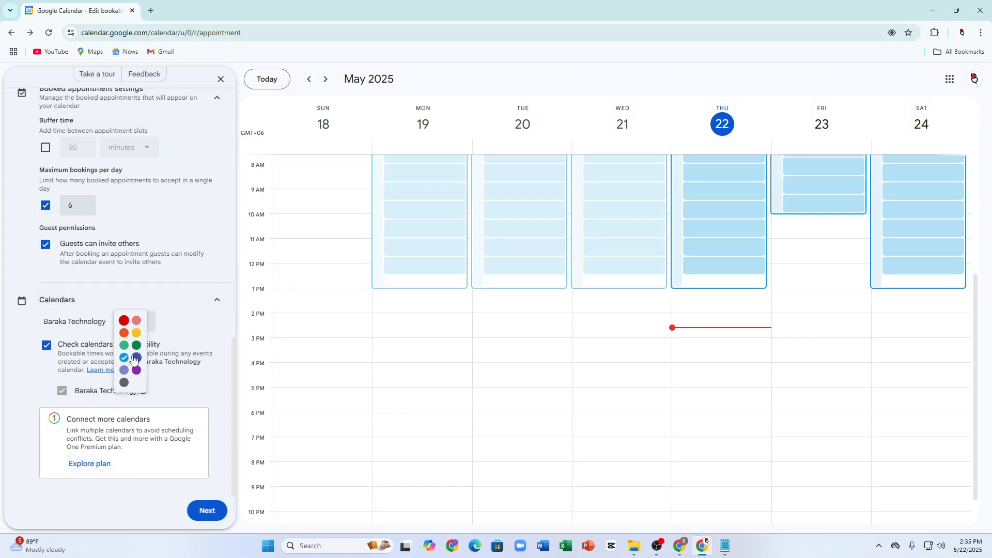
click(137, 333)
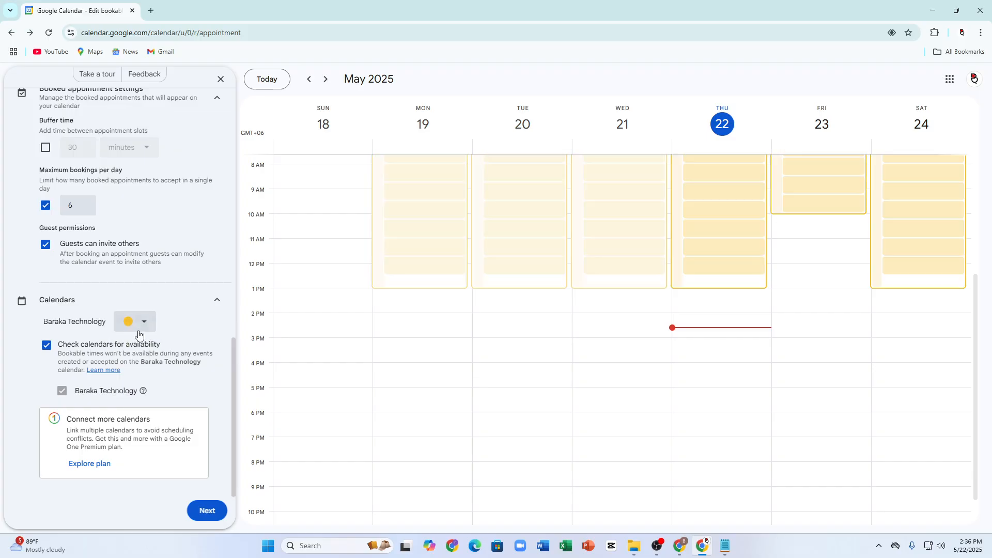
scroll(415, 316, up, 3)
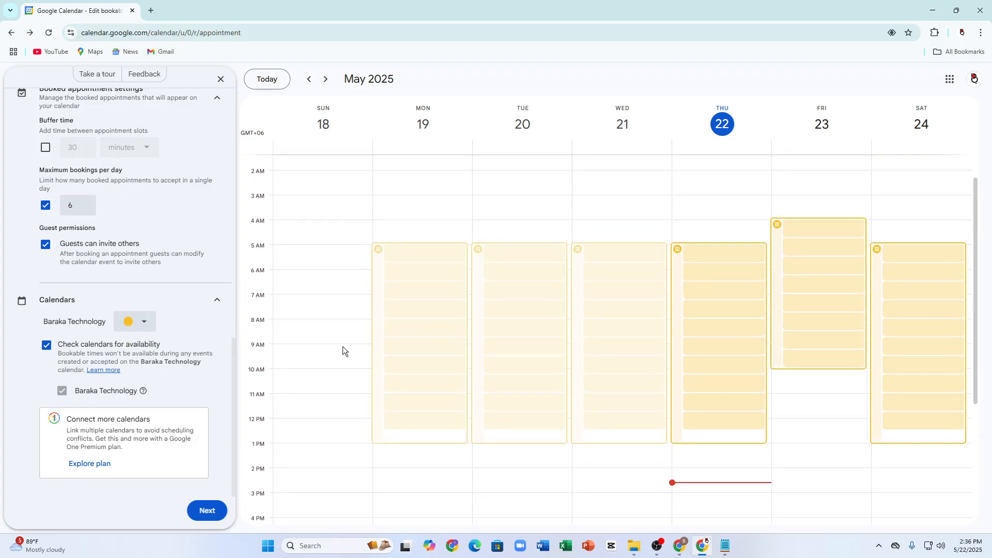
click(146, 324)
click(139, 356)
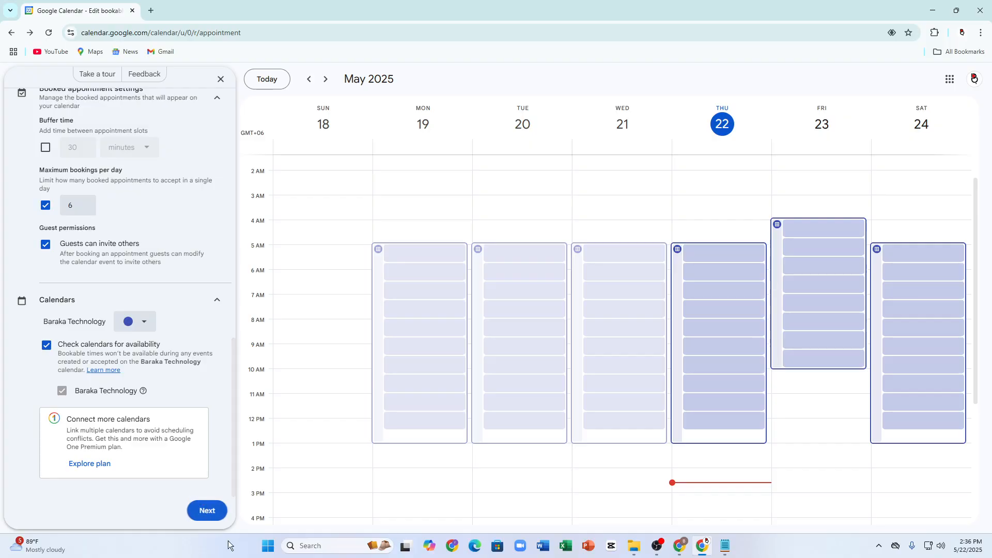
Step: Enter the booking page description 'HI i am available now' and review the booking form sections
click(206, 510)
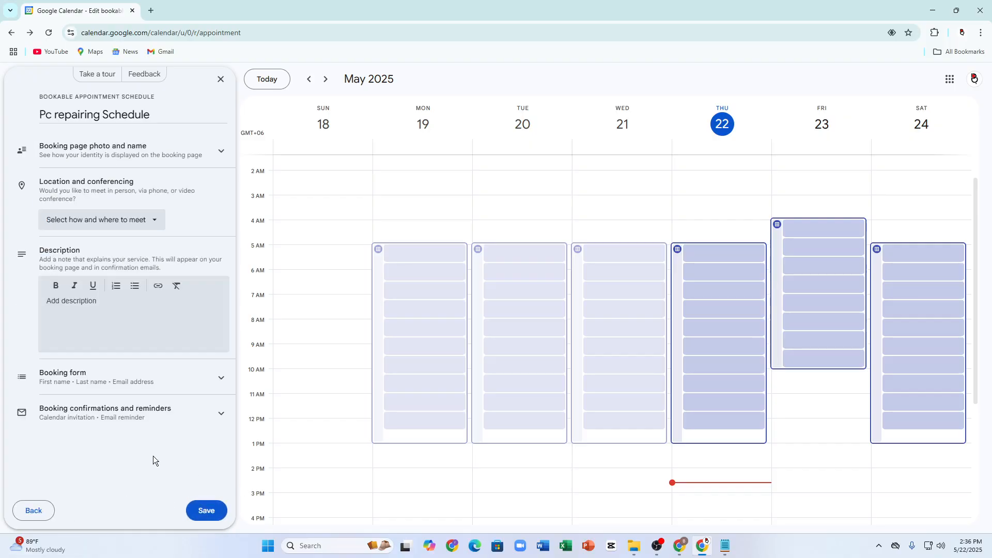
click(85, 327)
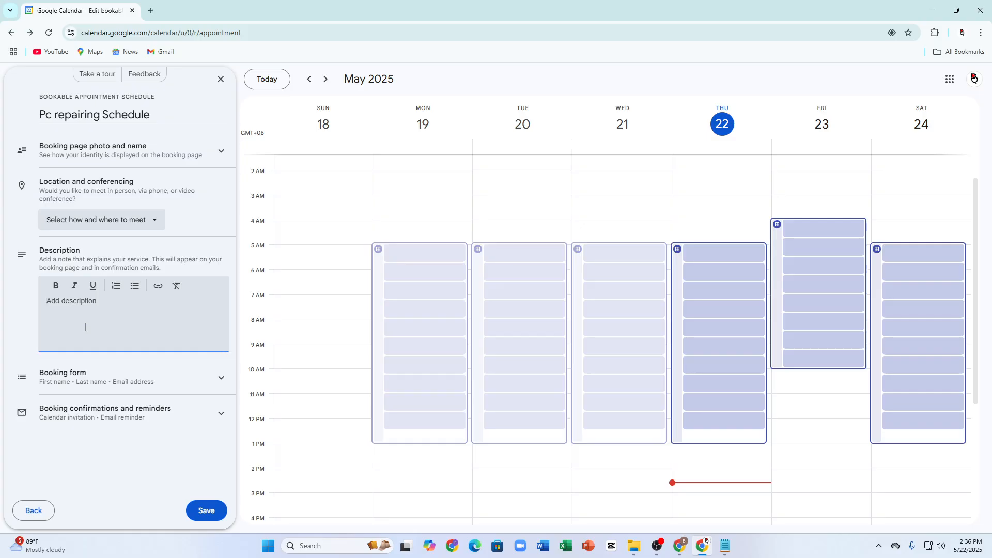
text(HI i am available now)
click(56, 385)
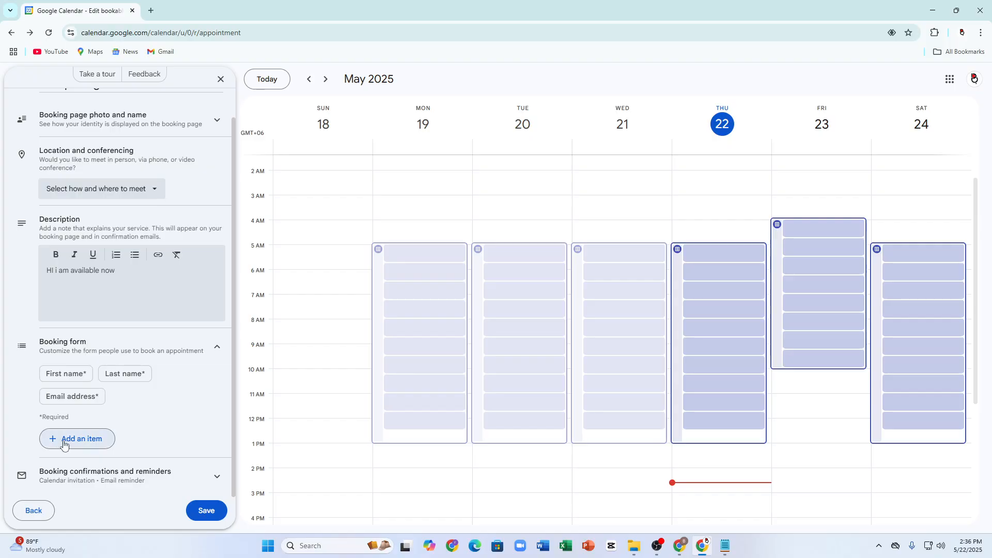
click(51, 473)
scroll(67, 351, up, 3)
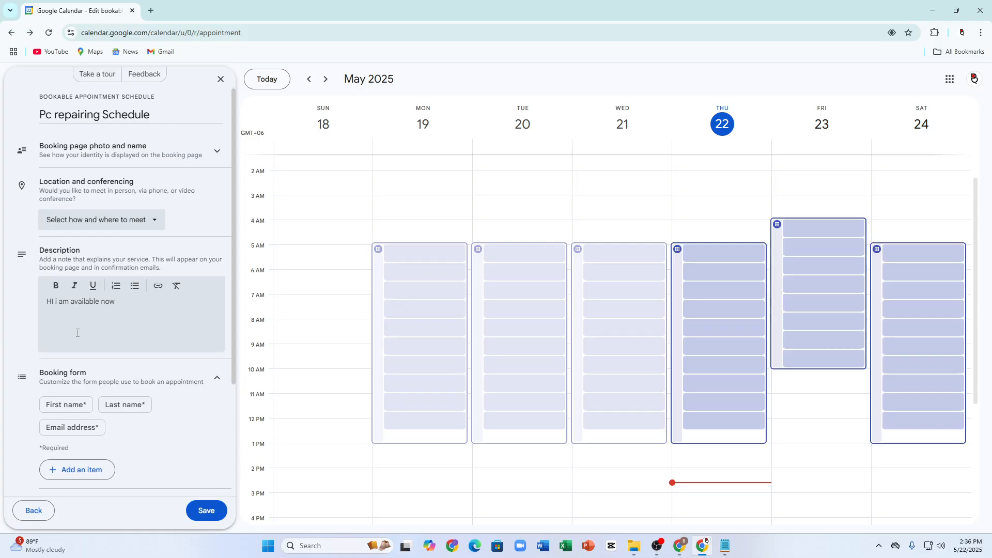
Step: Set the meeting location to Google Meet video conferencing after trying phone call and later options
click(84, 219)
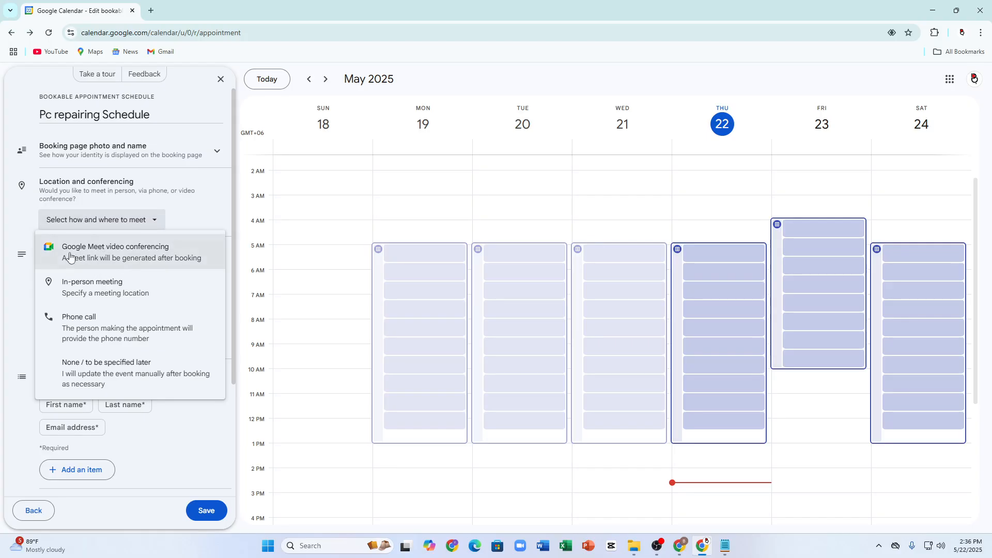
click(116, 258)
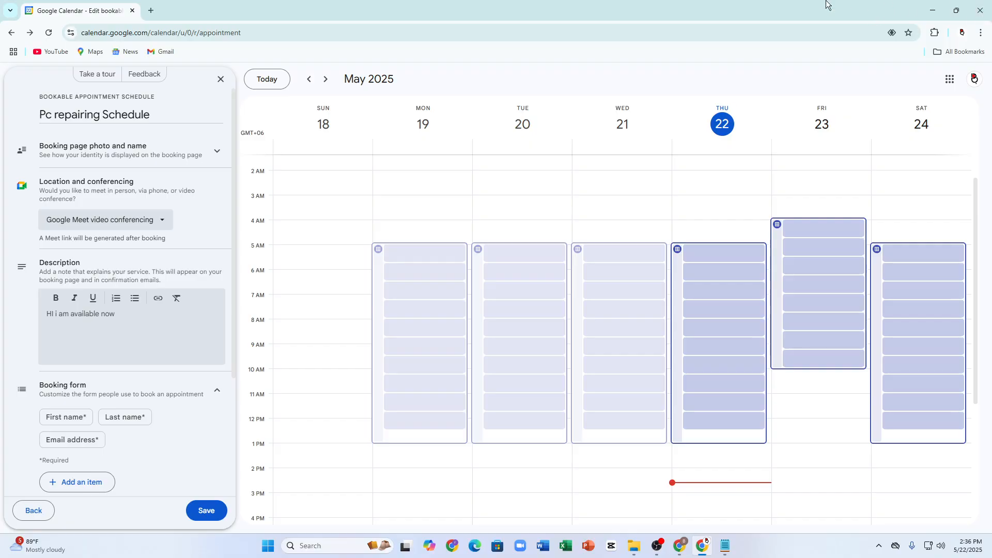
click(121, 216)
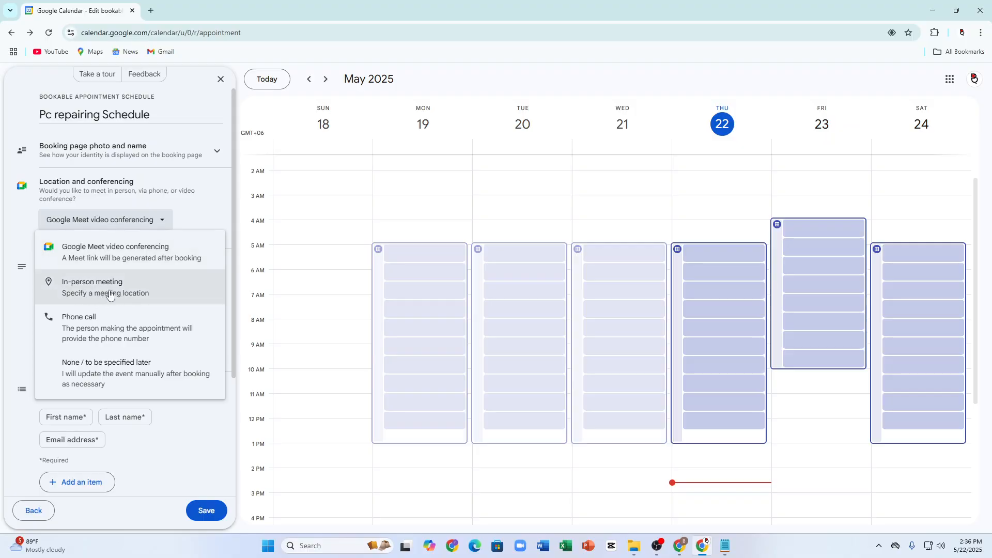
click(102, 336)
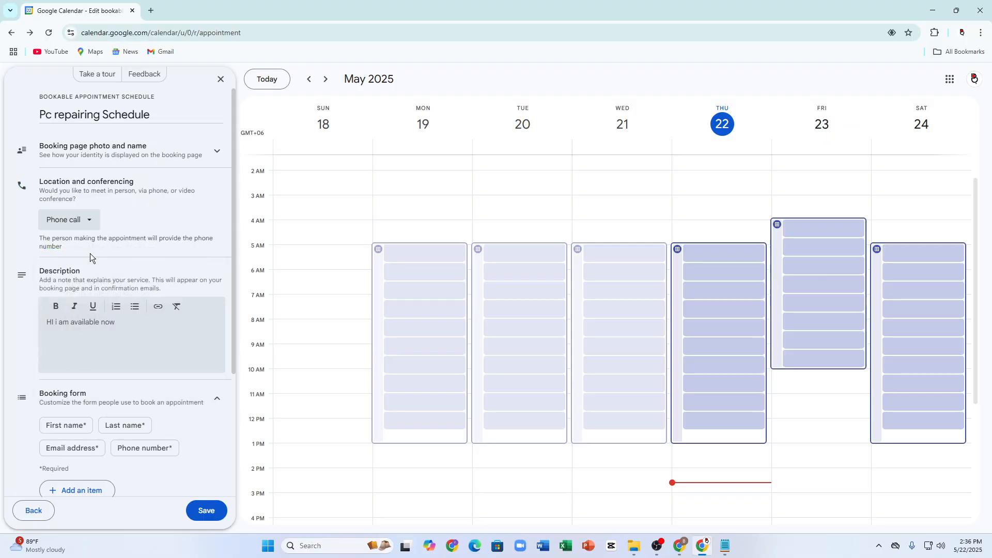
click(67, 224)
click(148, 201)
click(85, 221)
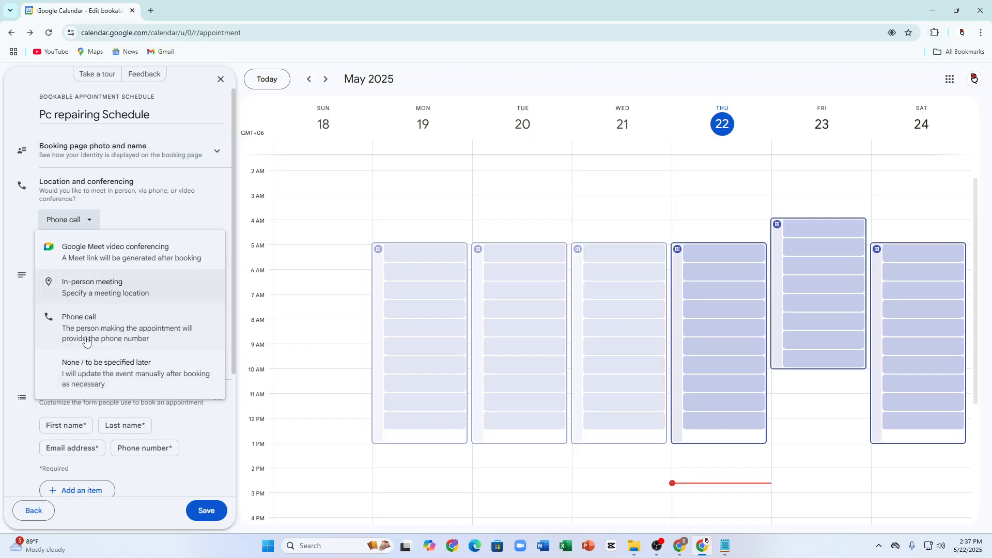
double_click(99, 362)
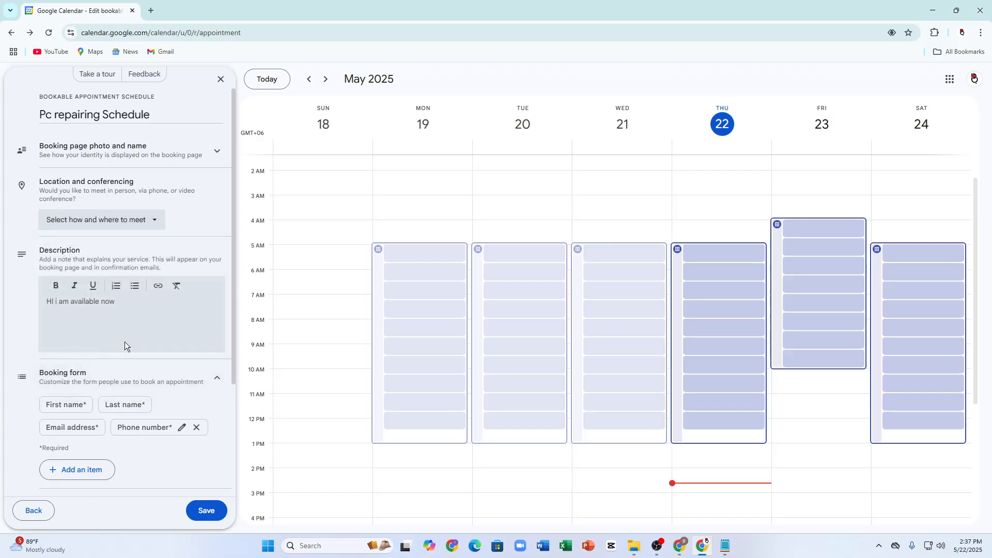
click(96, 226)
click(45, 253)
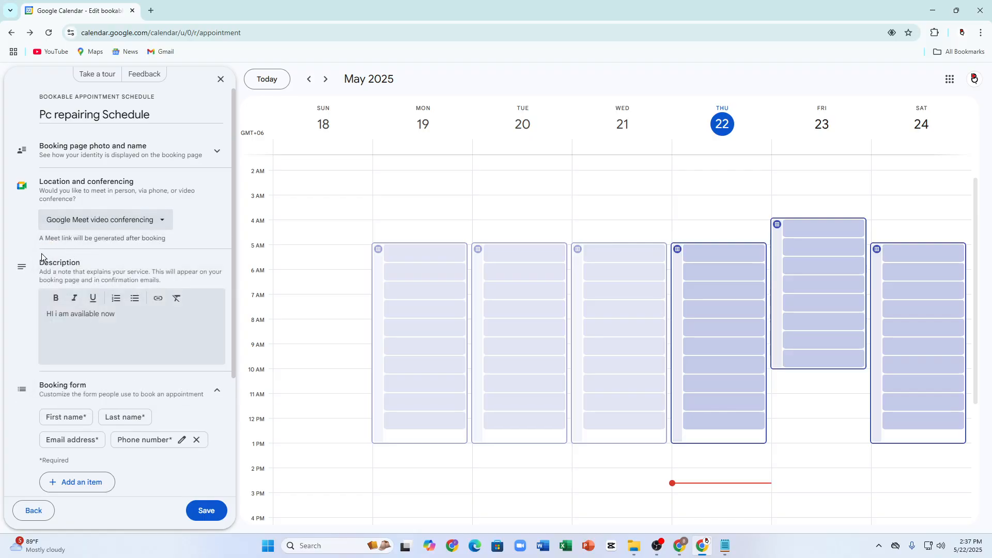
Step: Save the Pc repairing Schedule appointment schedule
click(106, 155)
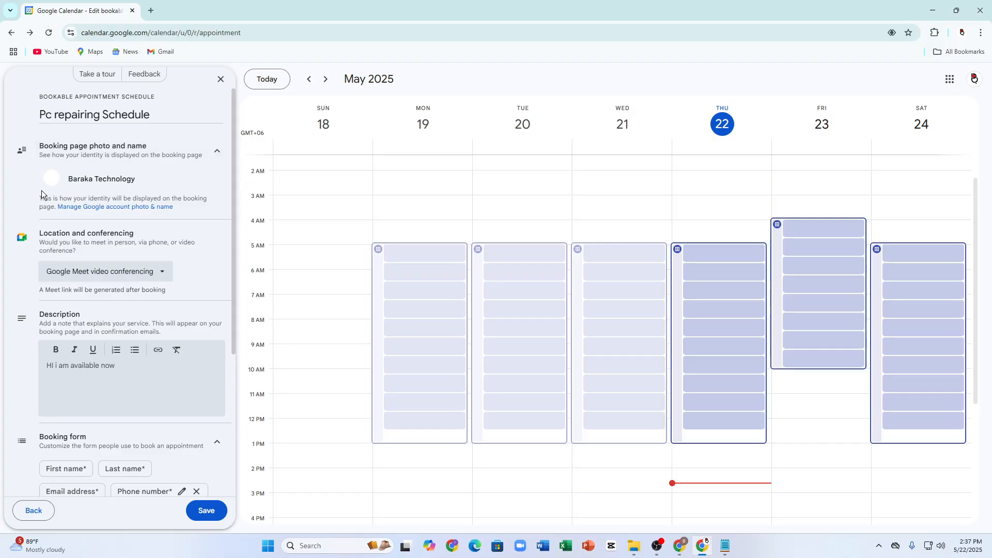
scroll(189, 433, down, 4)
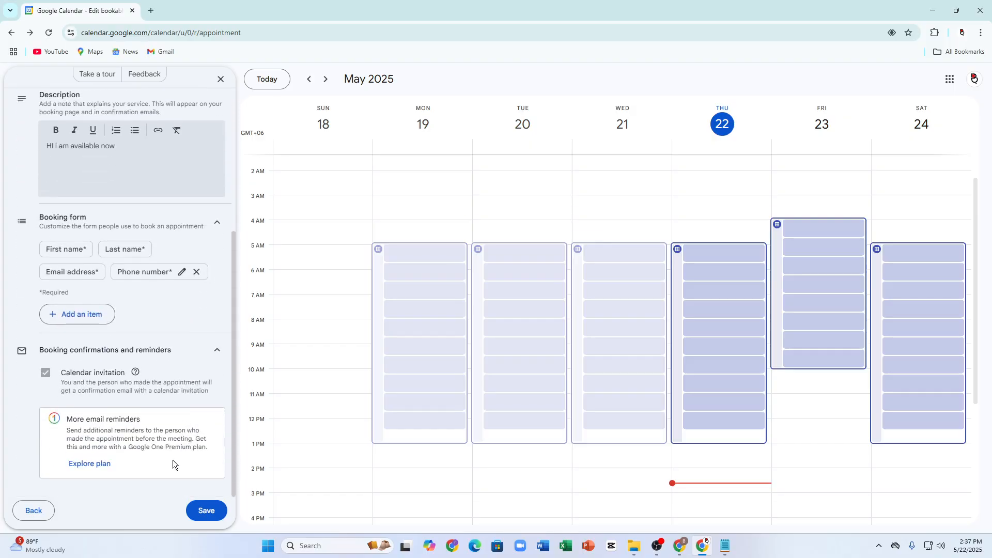
click(197, 513)
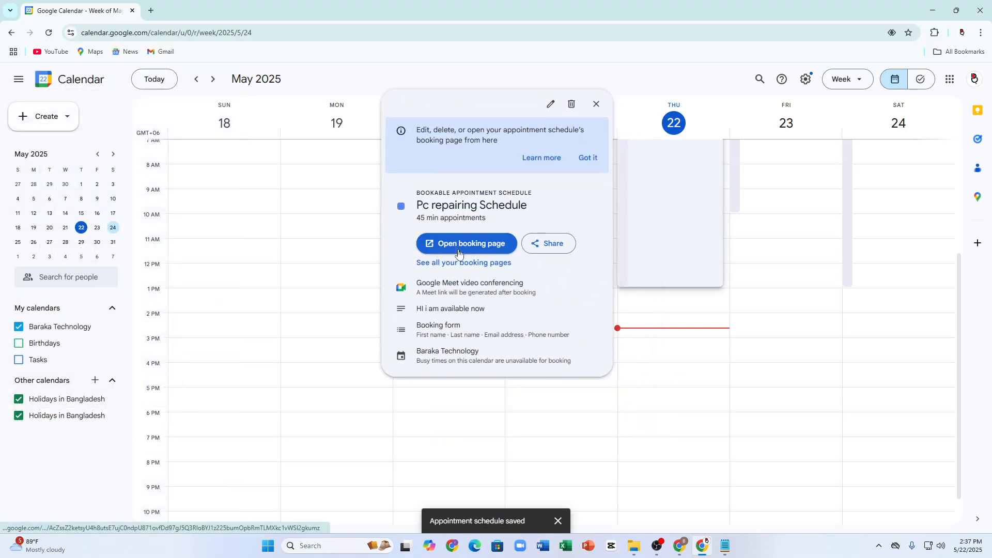
Step: Open the Pc repairing Schedule booking page in its own tab and bring up its sharing options
click(459, 253)
click(78, 11)
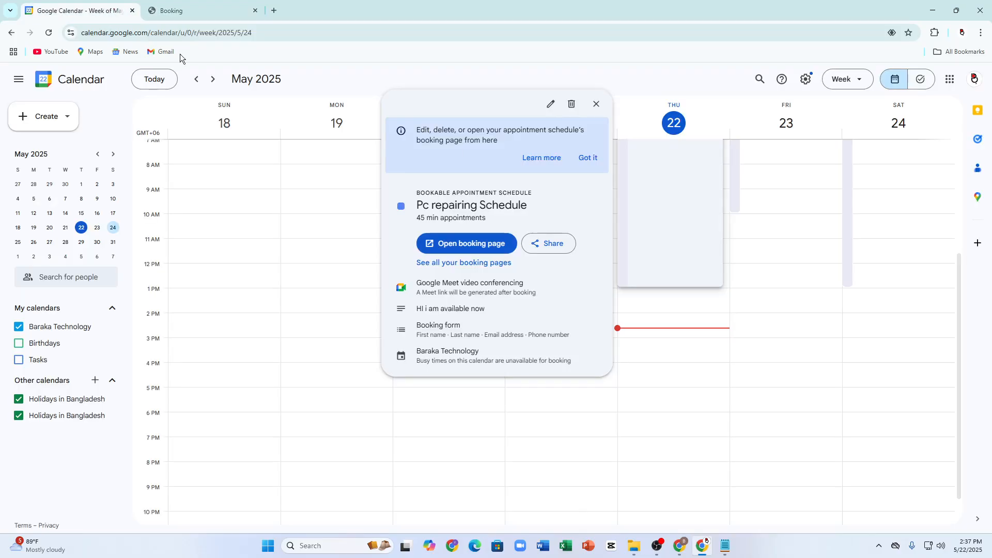
click(541, 250)
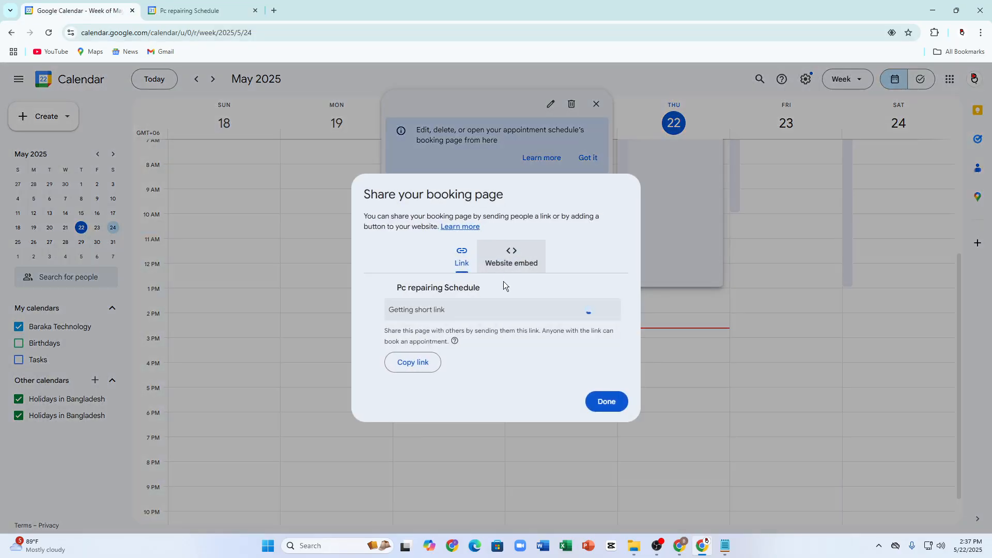
click(199, 10)
click(67, 11)
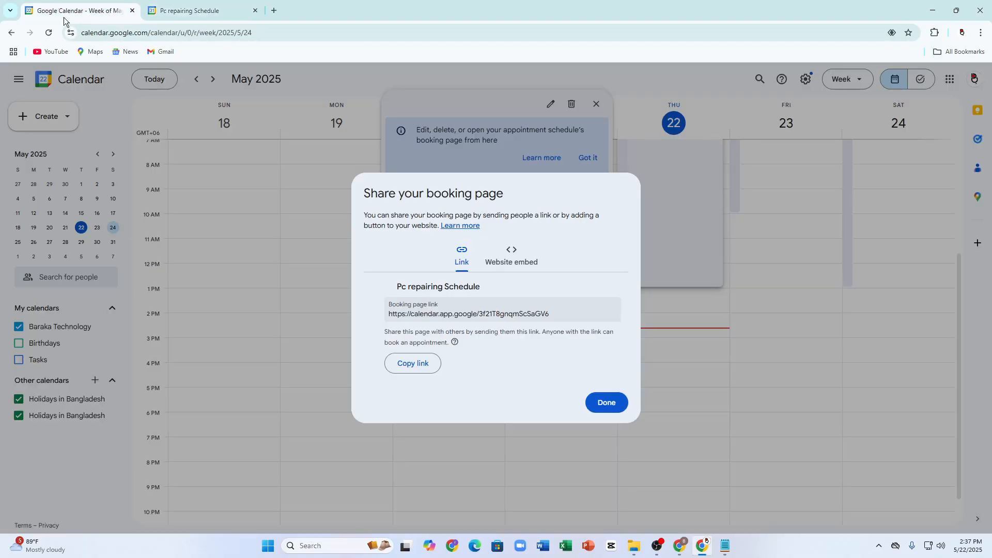
Step: Under Website embed, test the Button with popup preview and copy its embed code
click(511, 261)
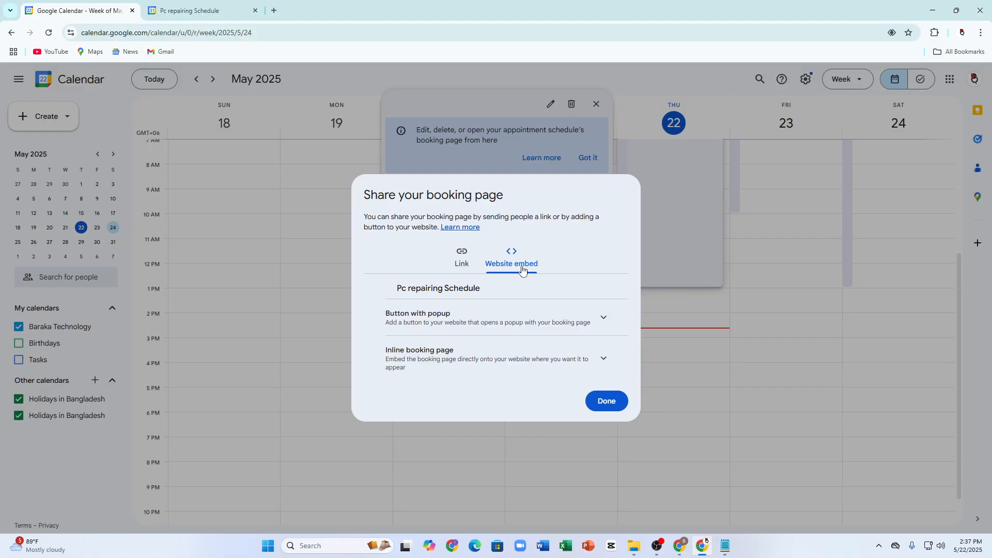
click(494, 316)
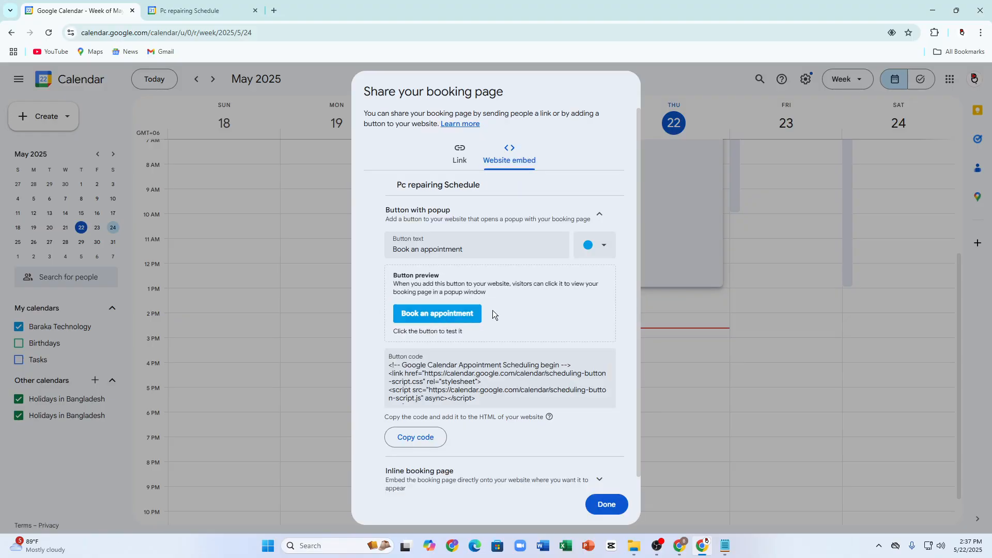
click(437, 315)
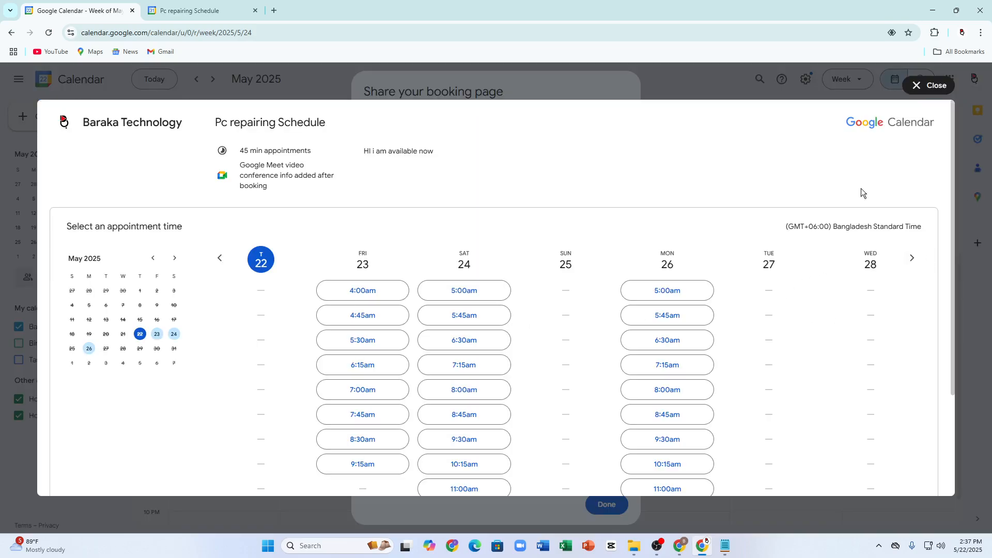
scroll(361, 281, down, 3)
scroll(638, 253, up, 1)
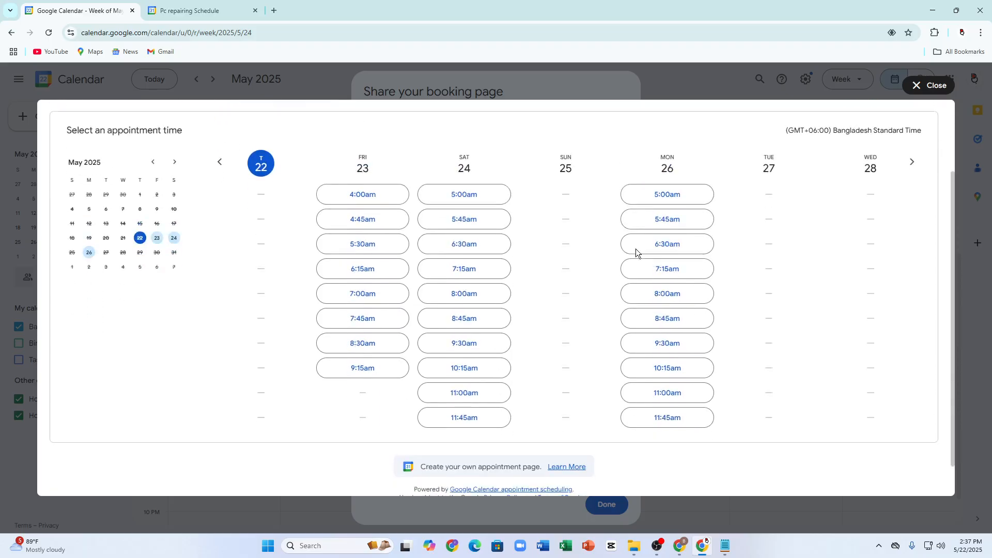
scroll(638, 252, down, 1)
click(918, 93)
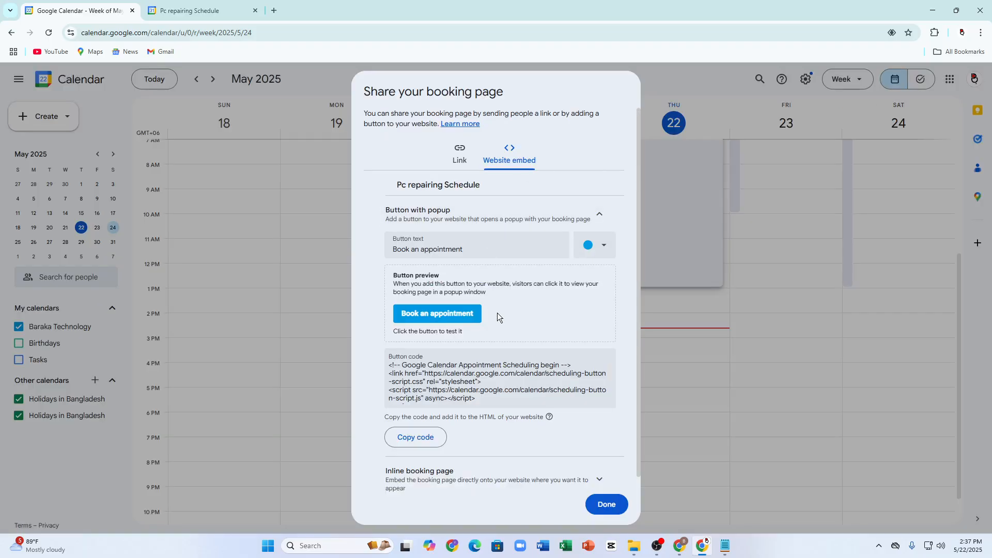
click(403, 443)
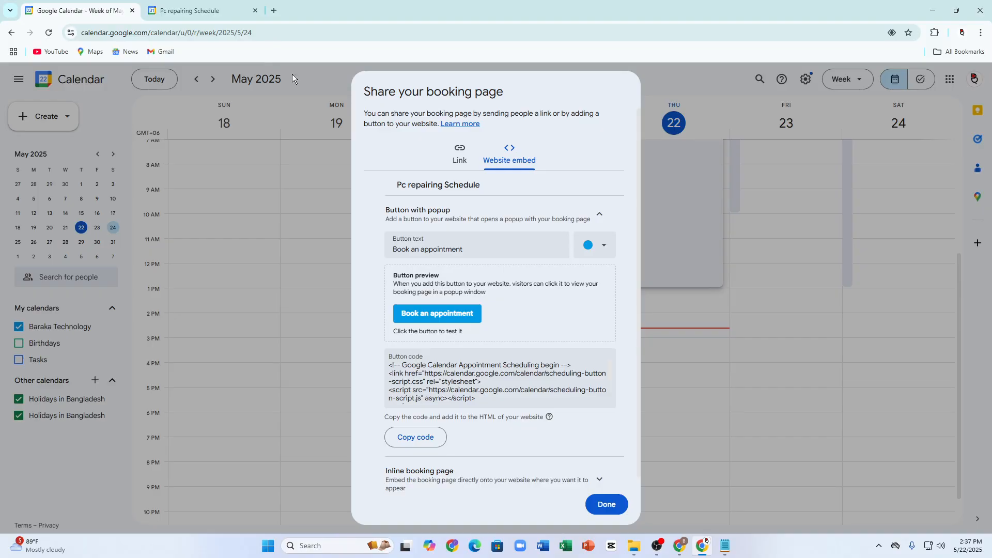
click(459, 154)
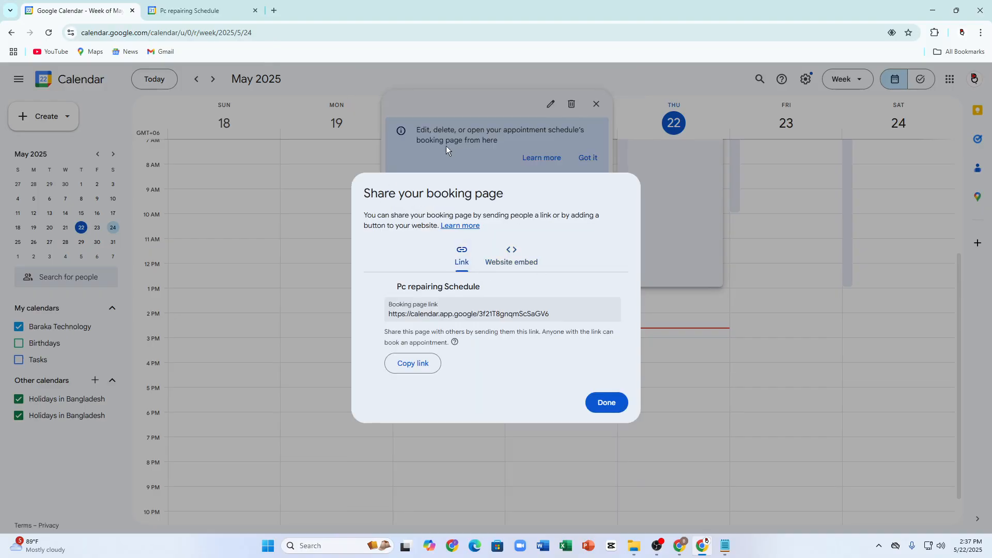
click(205, 8)
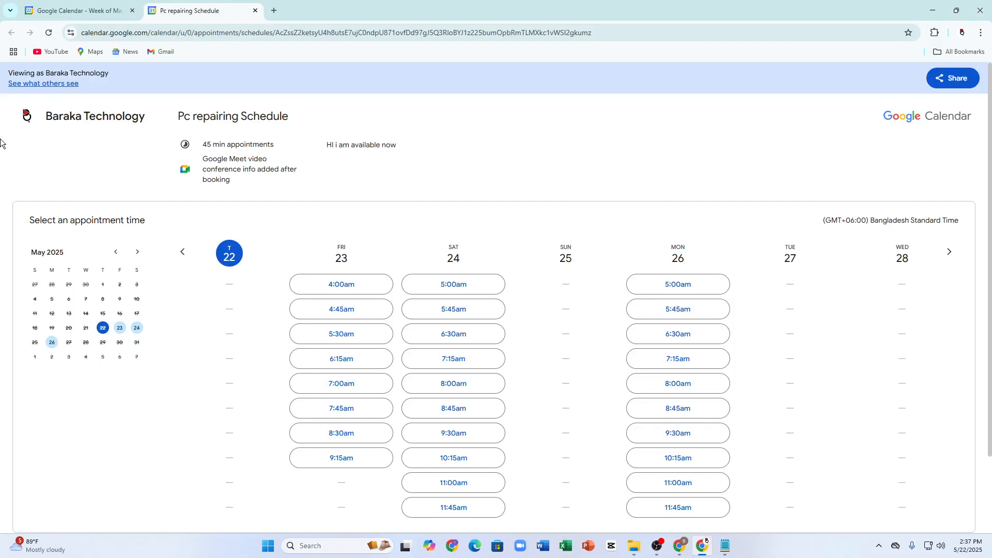
Step: Copy the Pc repairing Schedule booking page link from its Share dialog and open a blank tab
click(47, 11)
click(150, 11)
scroll(252, 235, down, 2)
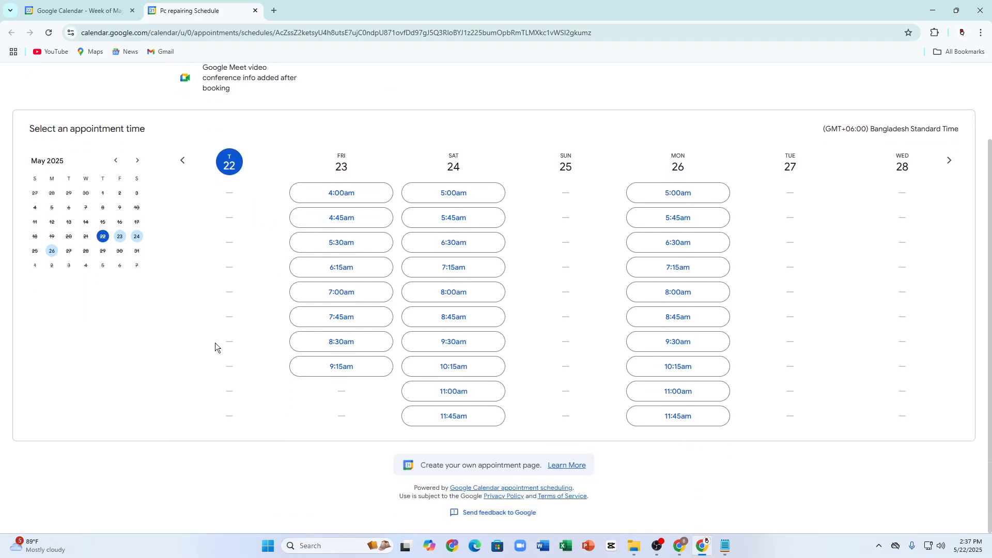
scroll(620, 261, up, 1)
scroll(620, 511, down, 1)
scroll(155, 308, up, 2)
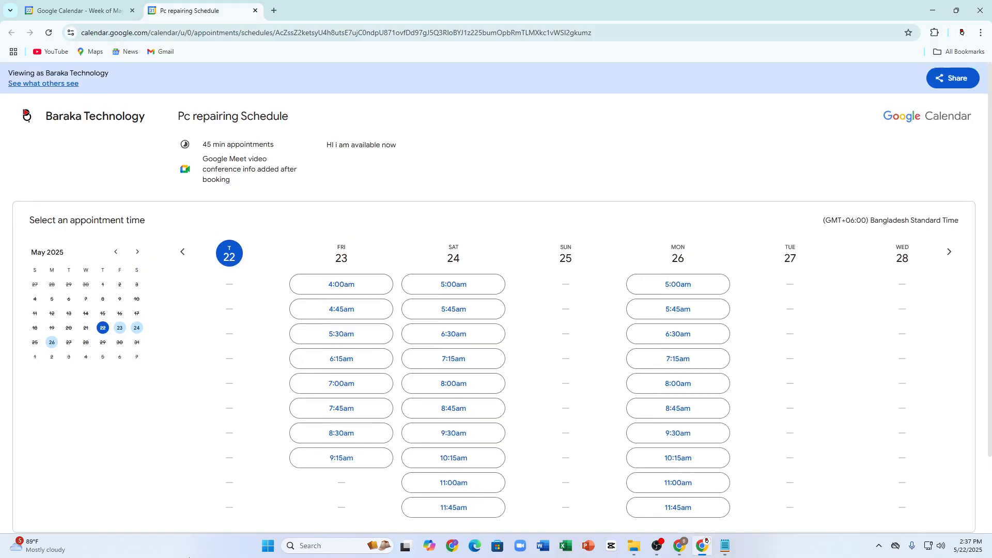
click(940, 81)
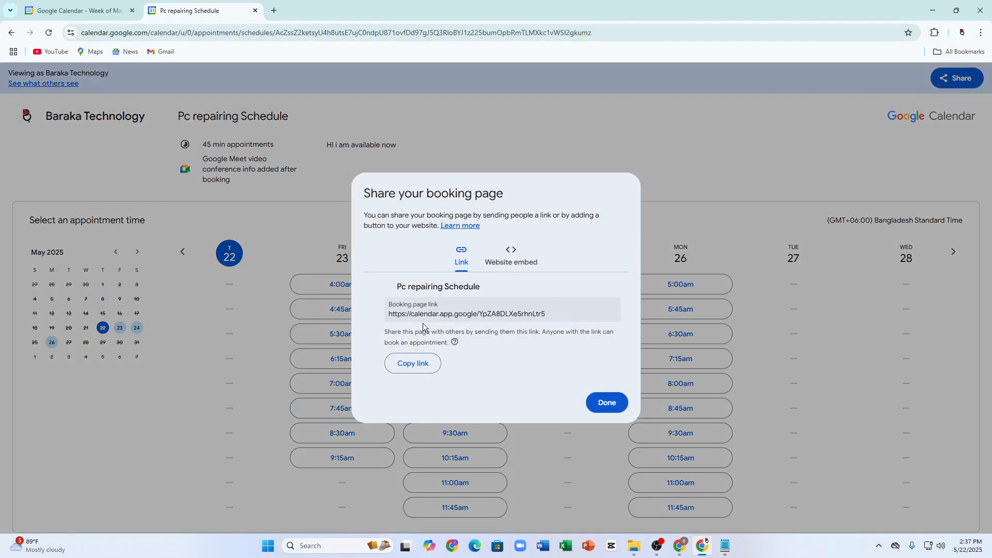
click(403, 363)
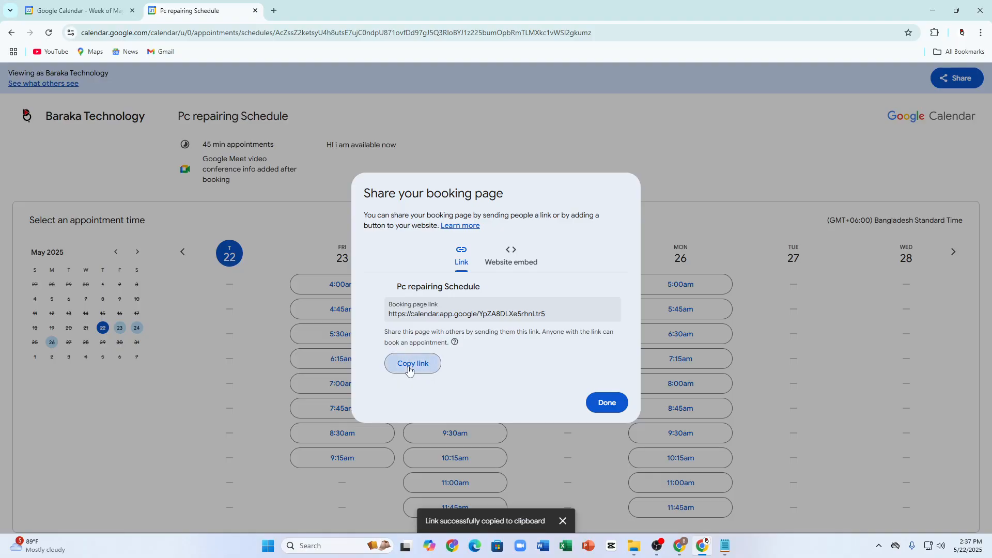
click(274, 10)
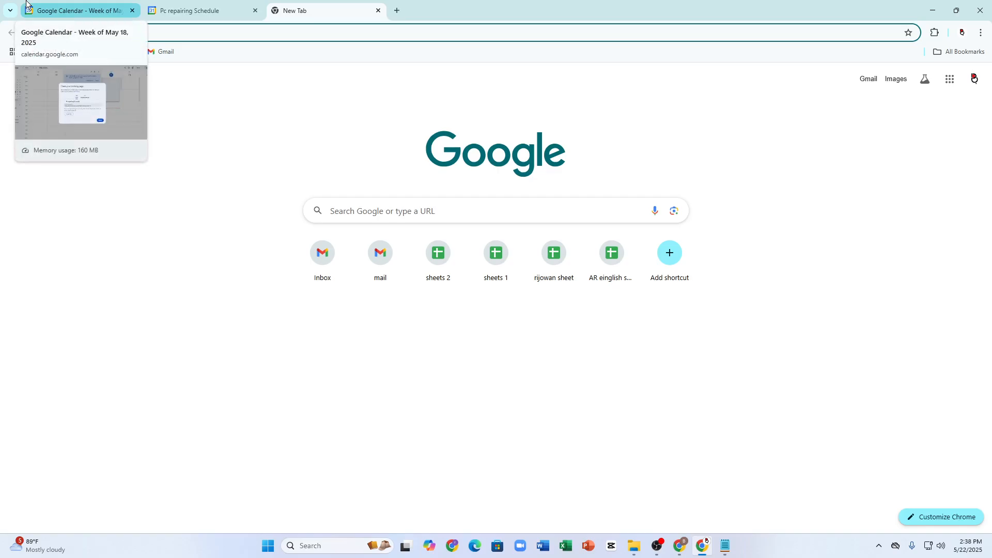
Step: Search 'gmail' in the new tab and open Gmail, then go back to the booking page tab
click(205, 33)
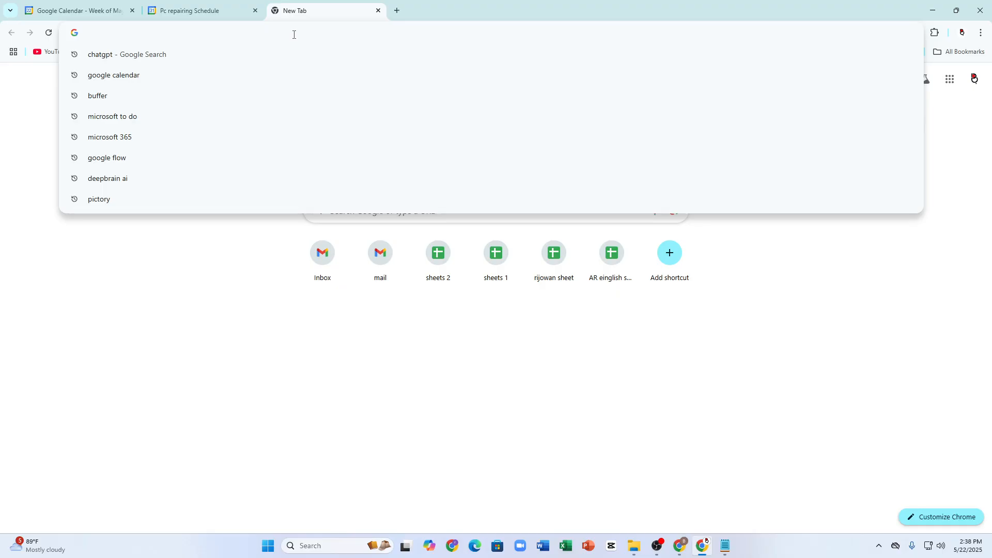
text(gmail)
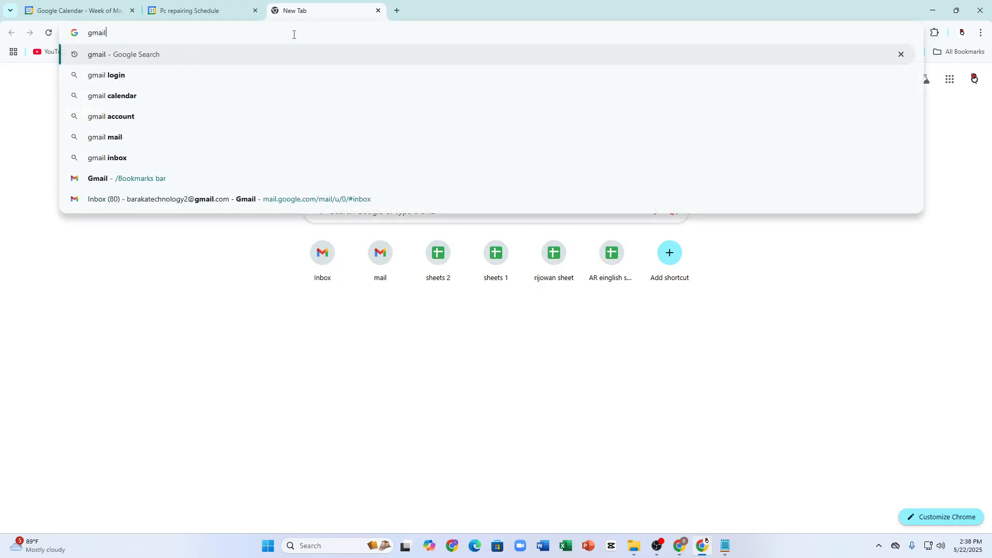
key(Return)
click(207, 173)
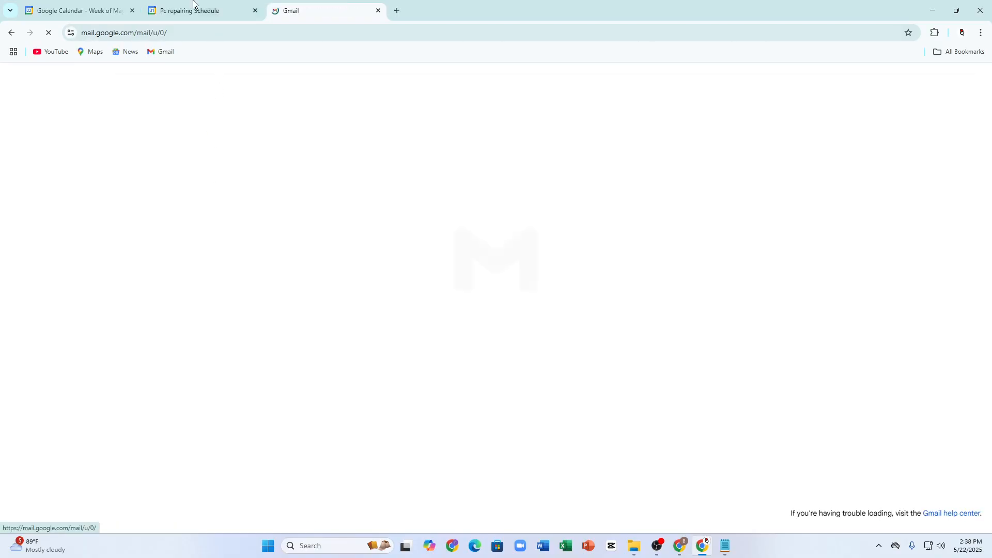
click(193, 7)
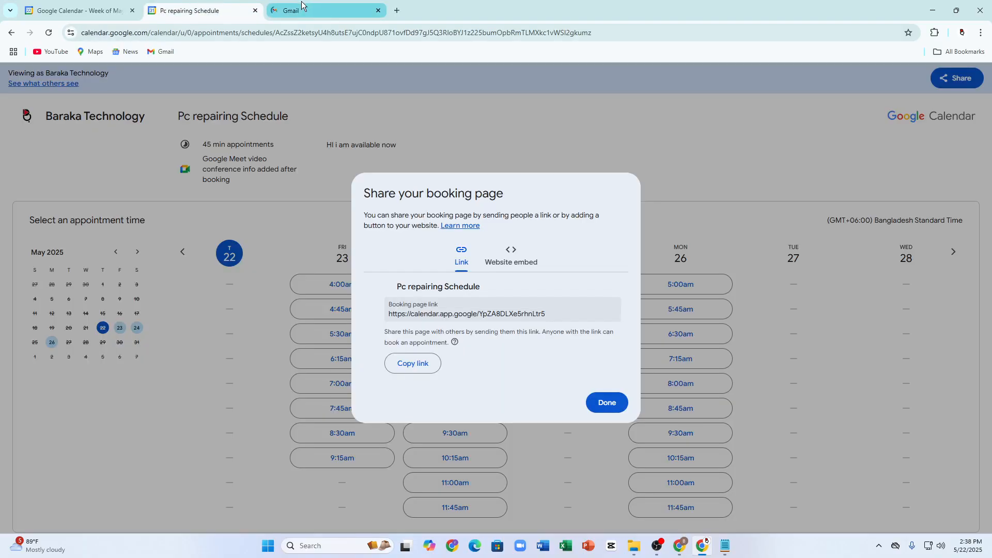
mouse_move(302, 1)
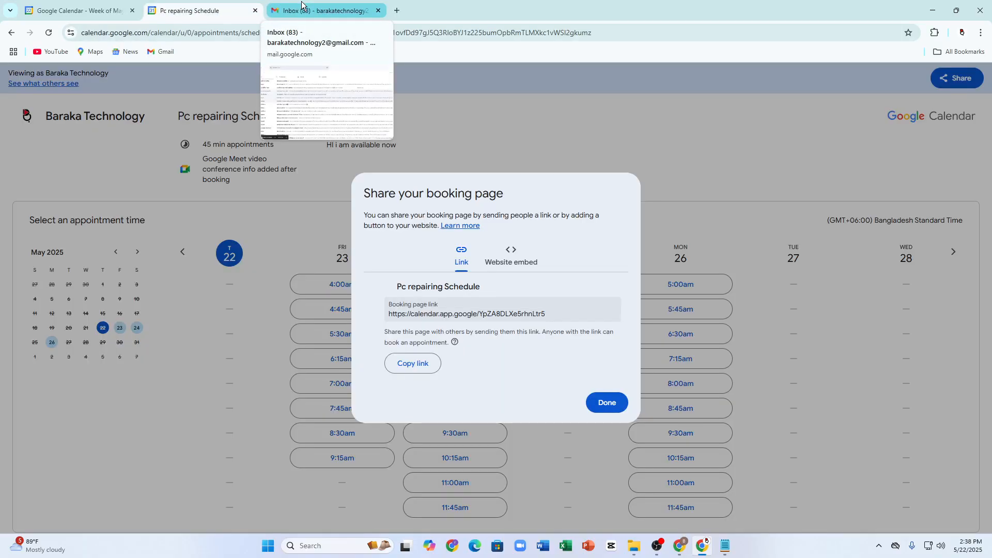
Step: Email the pasted booking page link to the test account's address and send it
click(302, 7)
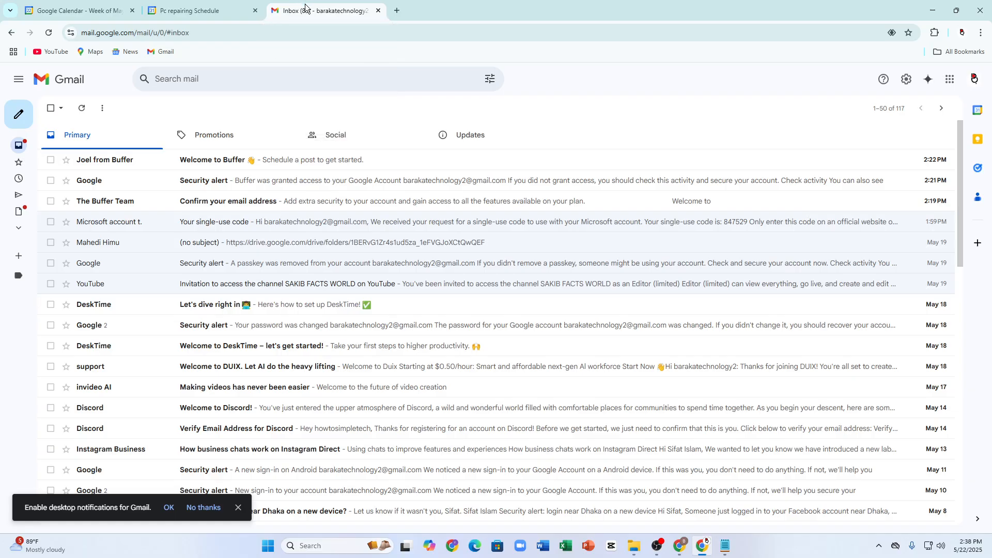
click(18, 114)
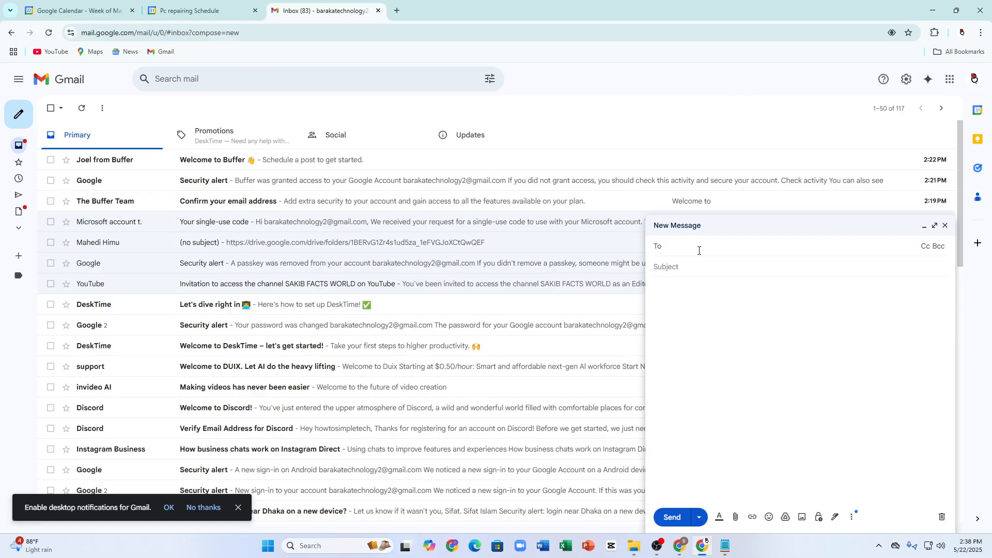
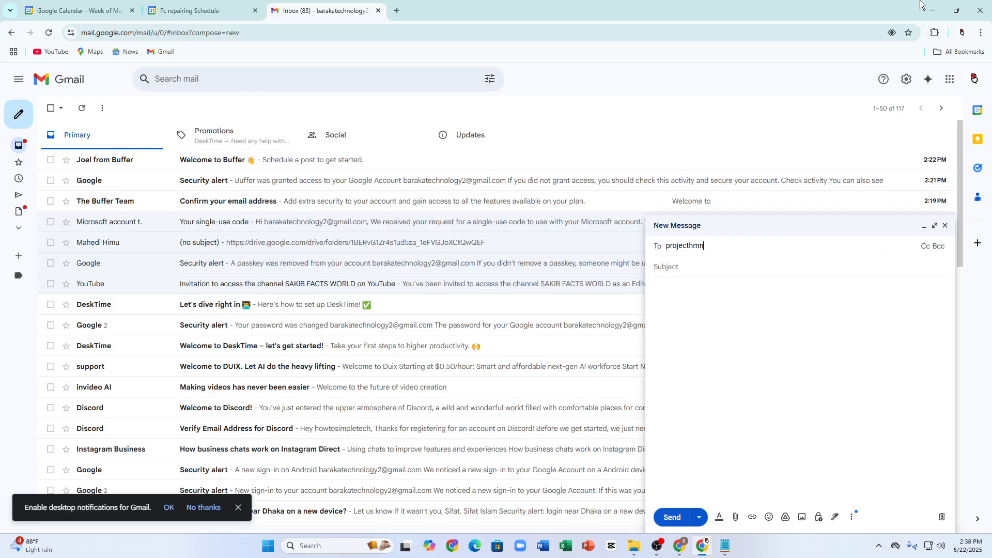
key(BackSpace)
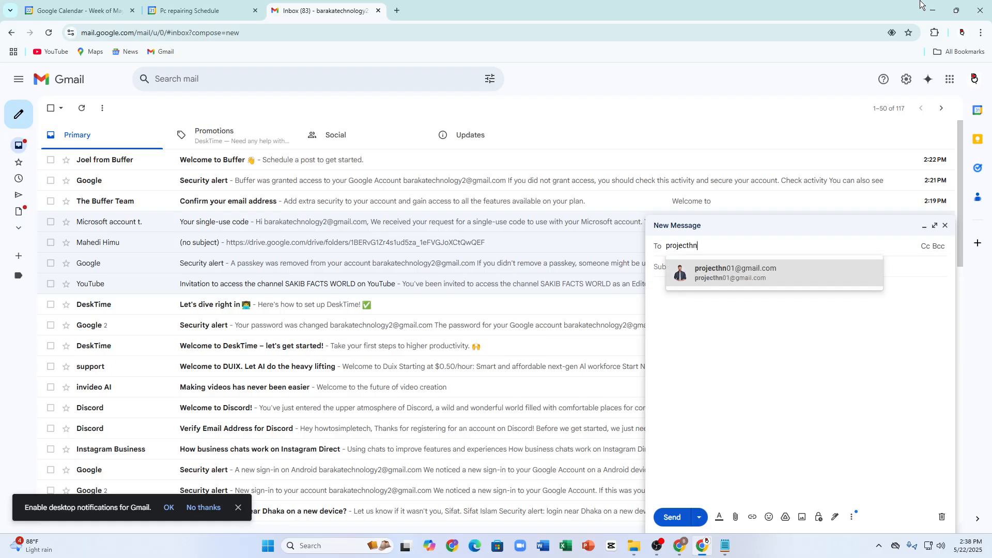
click(795, 282)
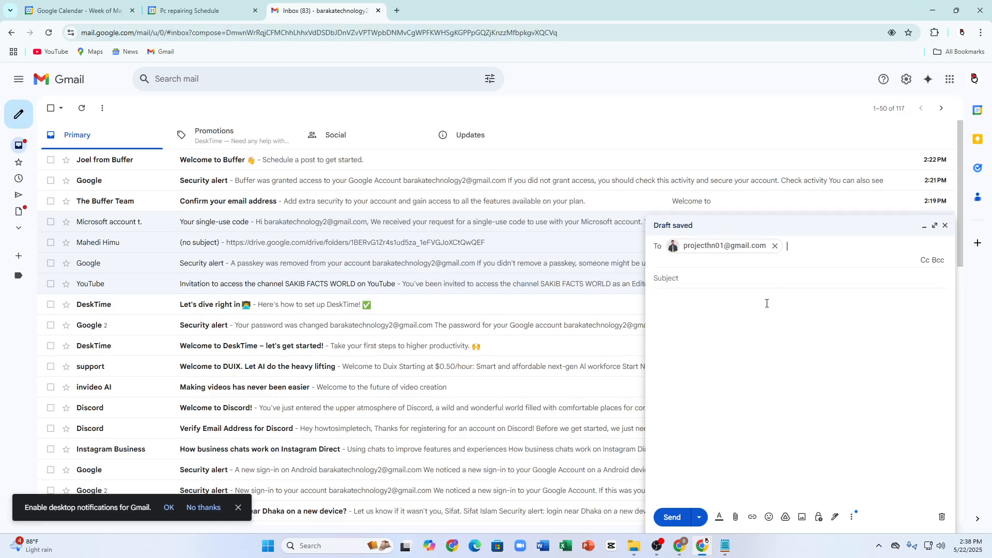
click(765, 297)
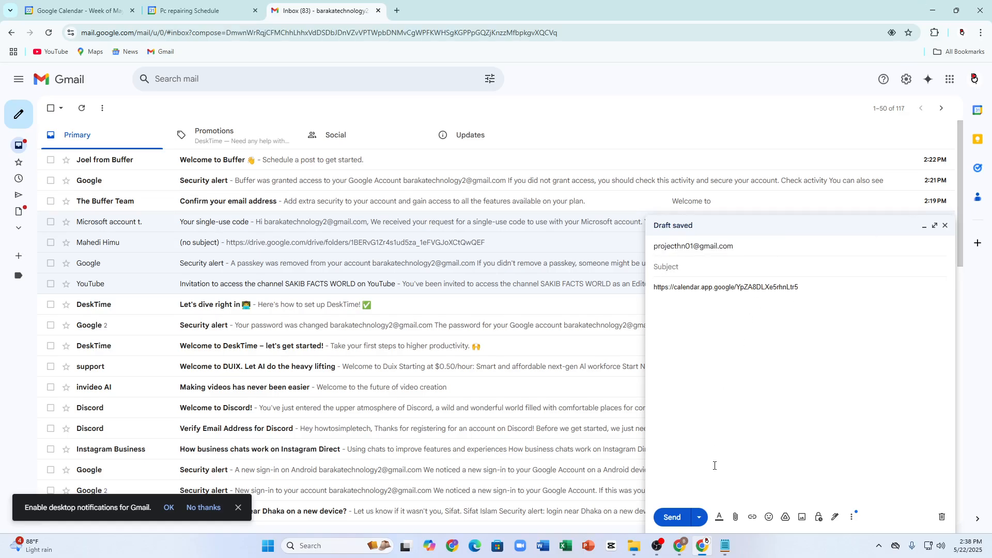
click(672, 517)
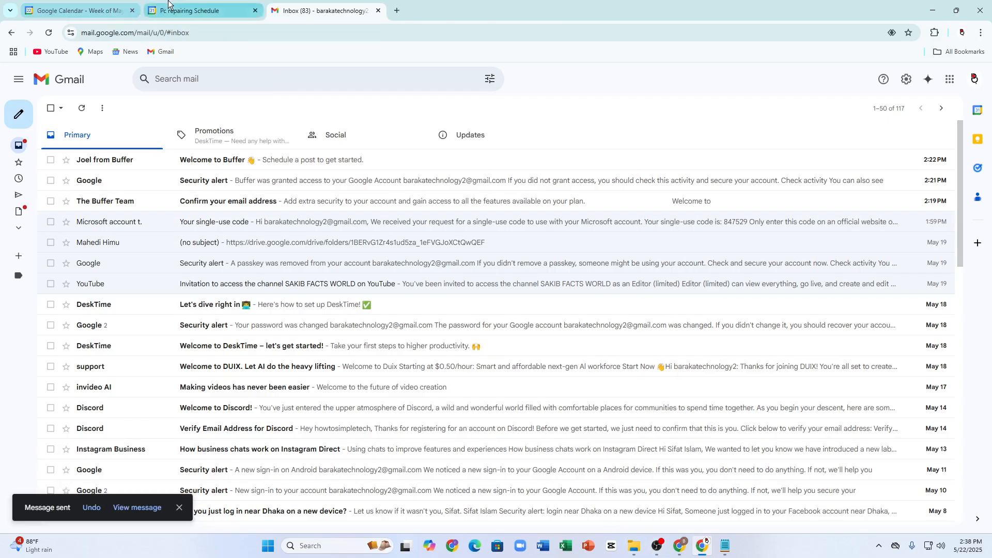
Step: Open a Chrome window for the test account's profile and load Gmail there
click(160, 11)
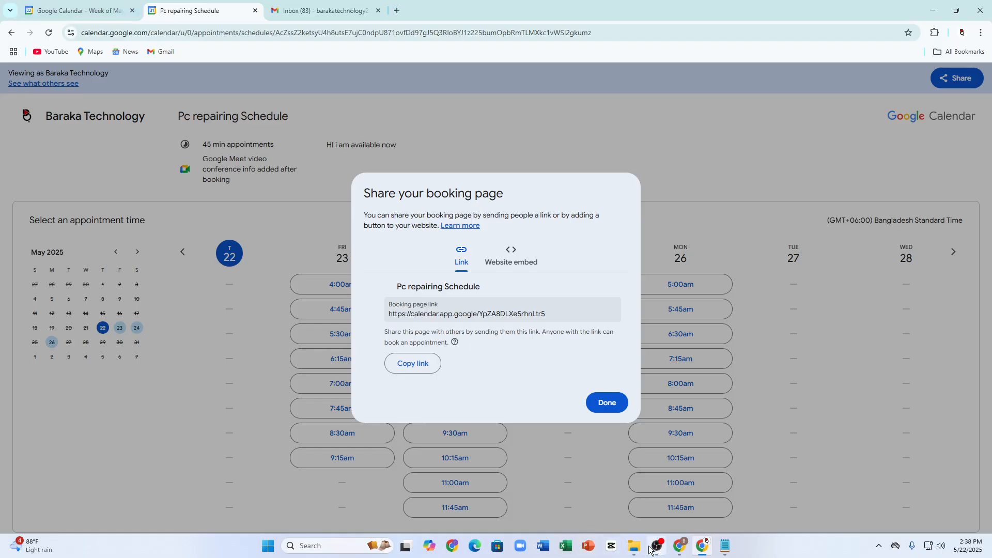
click(450, 544)
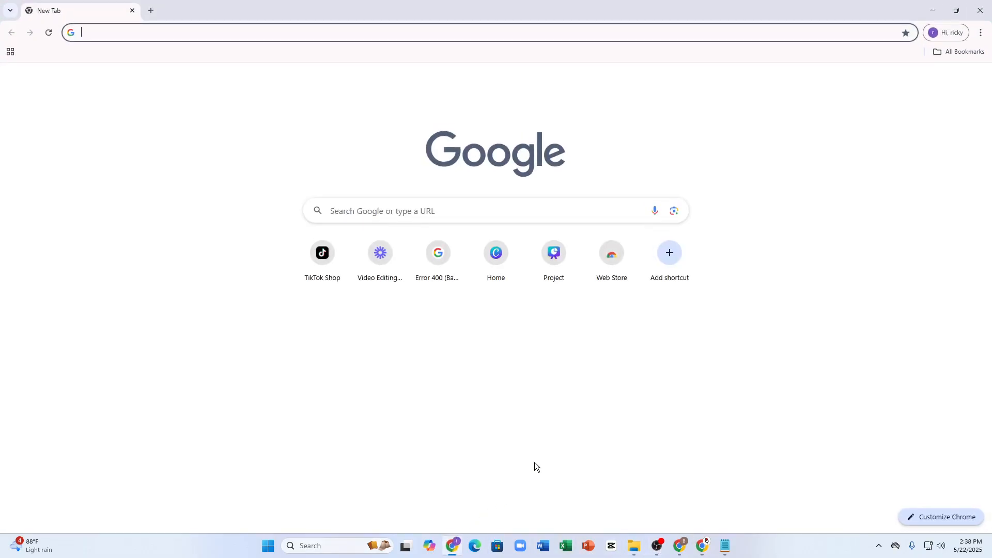
click(948, 34)
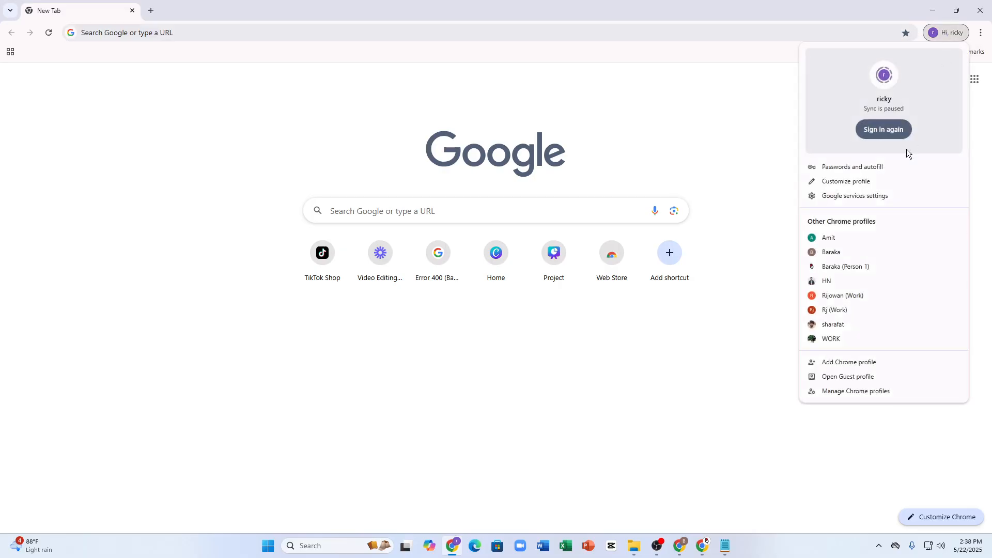
click(855, 281)
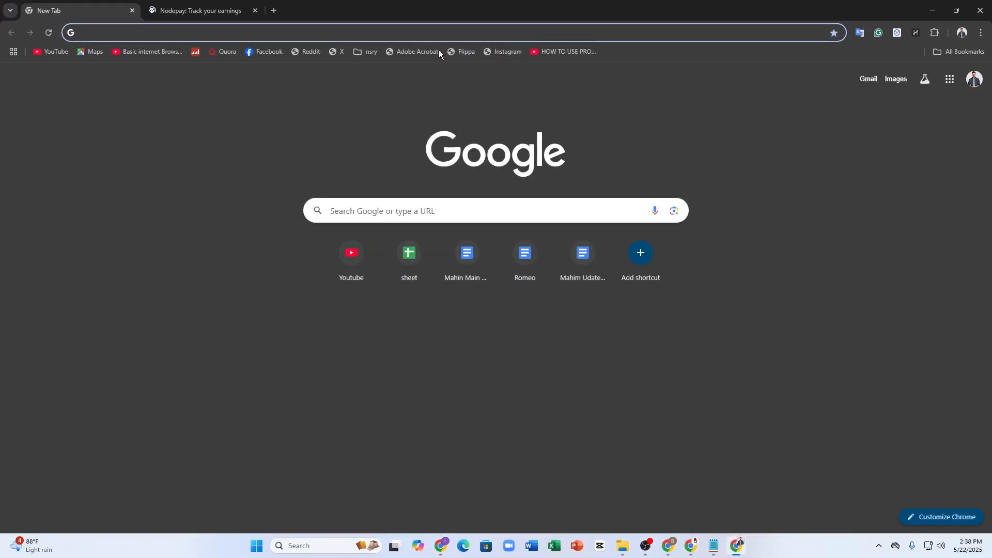
text(gm)
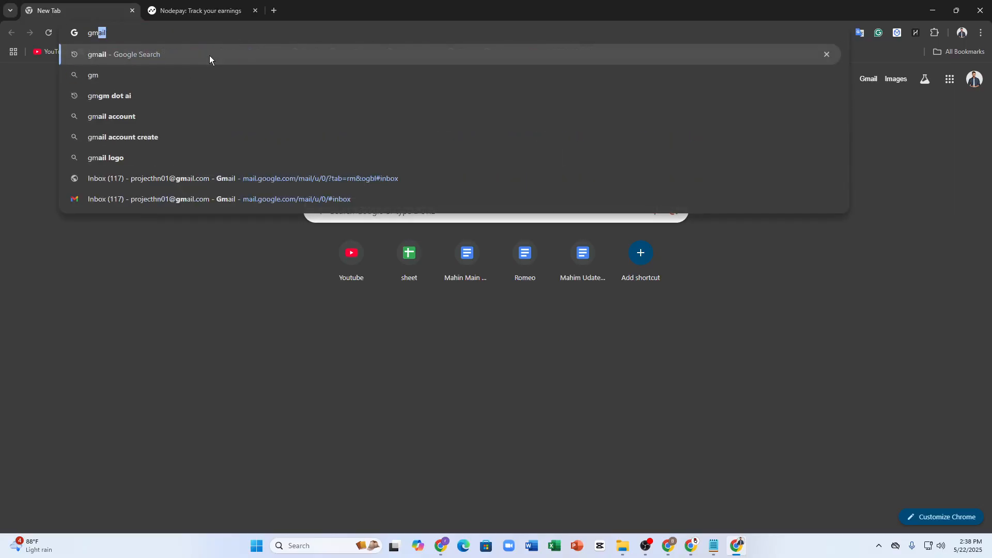
click(209, 55)
click(157, 190)
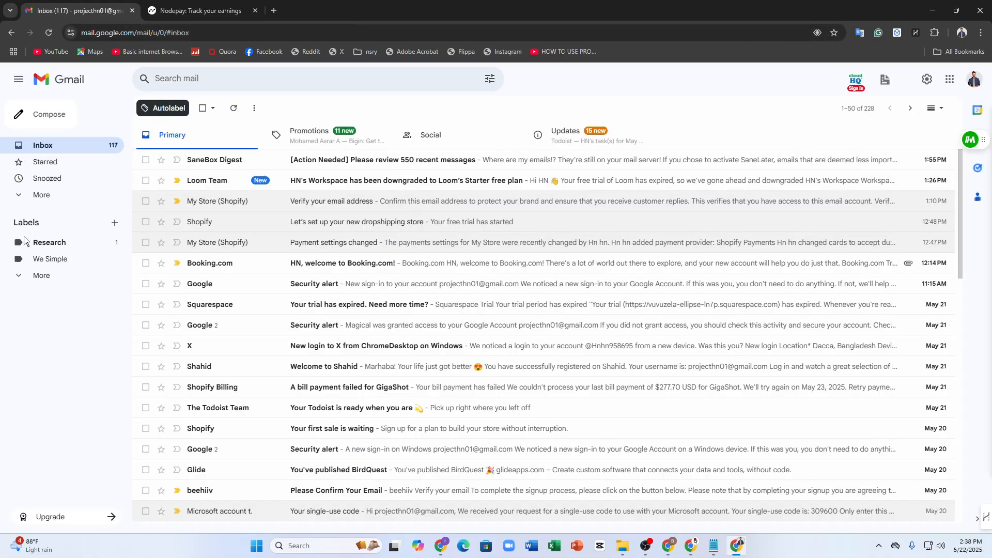
Step: Check the test account's Spam folder and Promotions and Updates categories for the link email
click(28, 195)
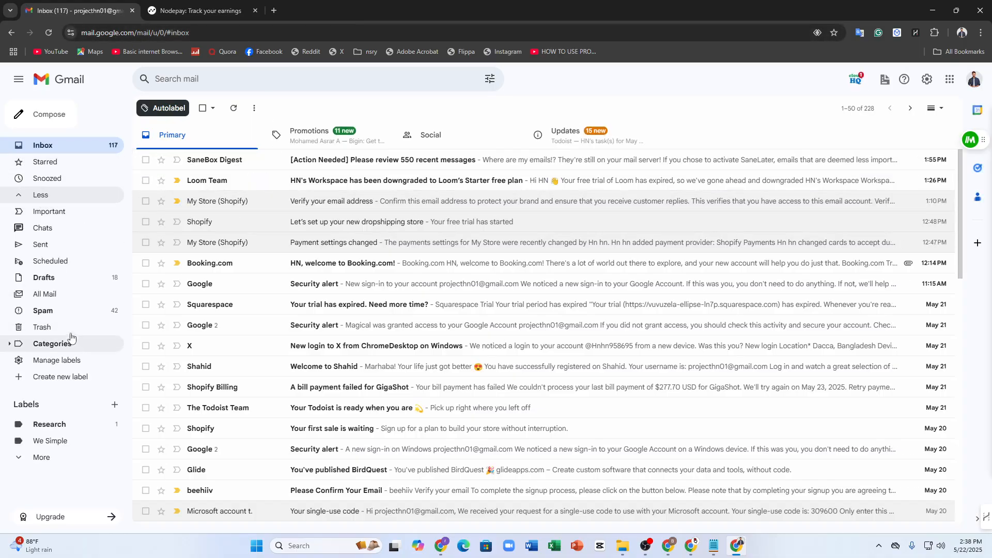
click(69, 310)
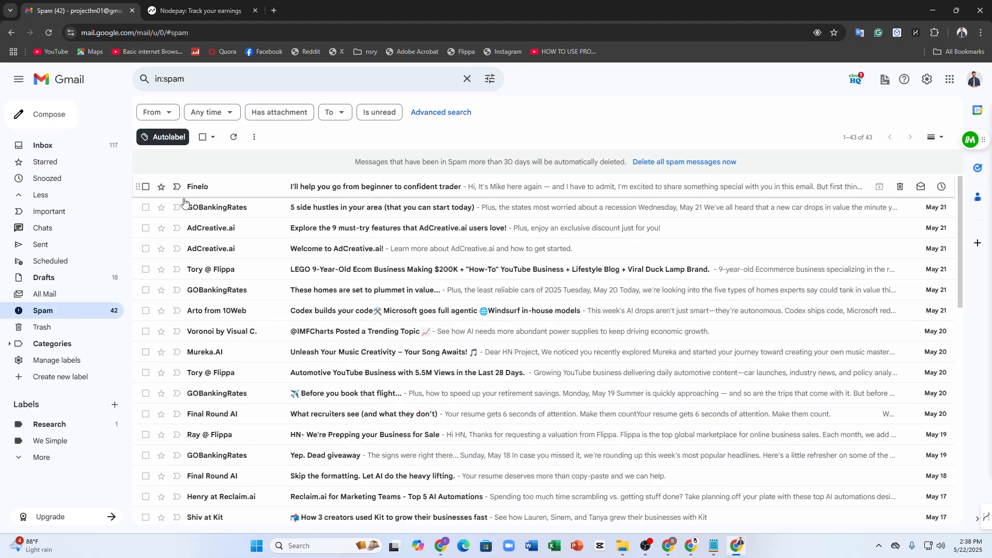
click(43, 145)
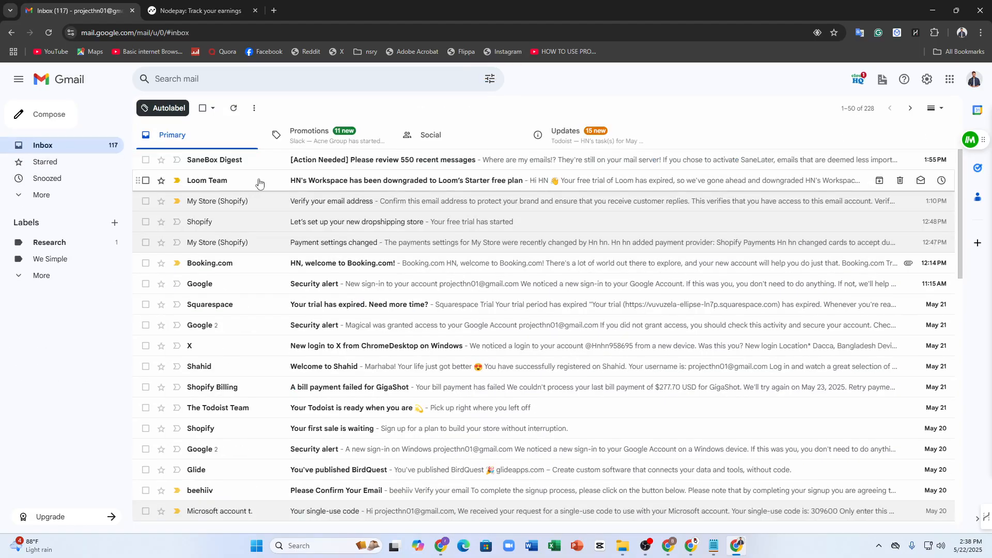
click(310, 139)
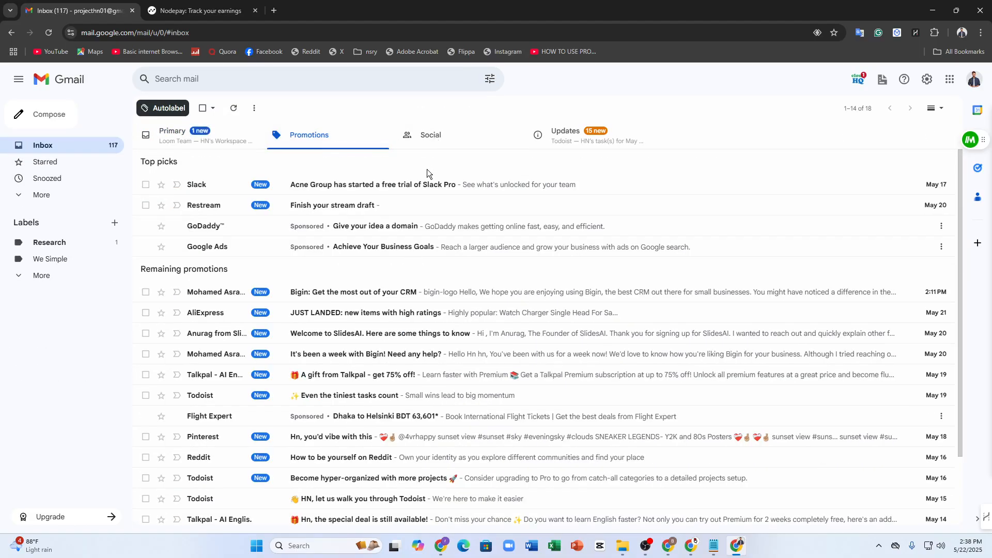
click(237, 135)
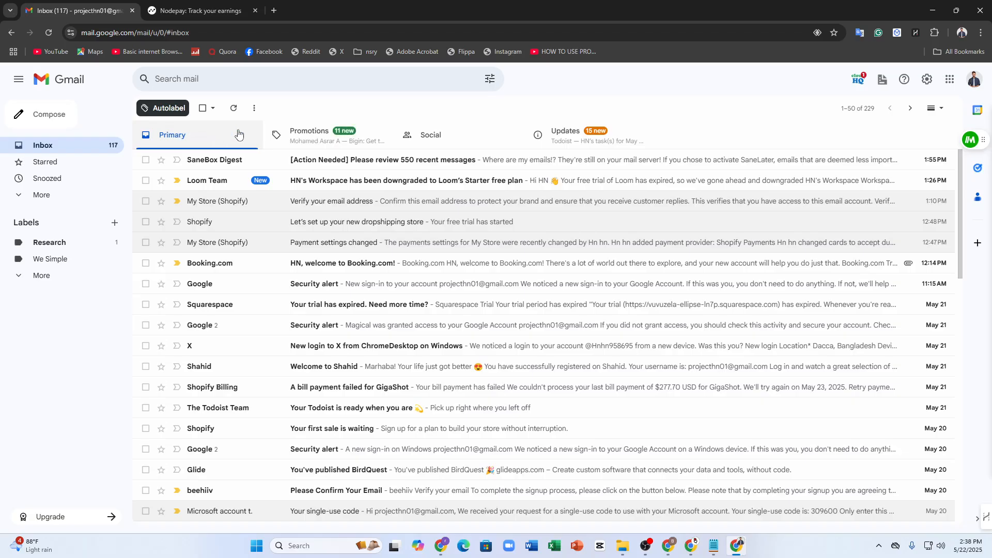
click(598, 133)
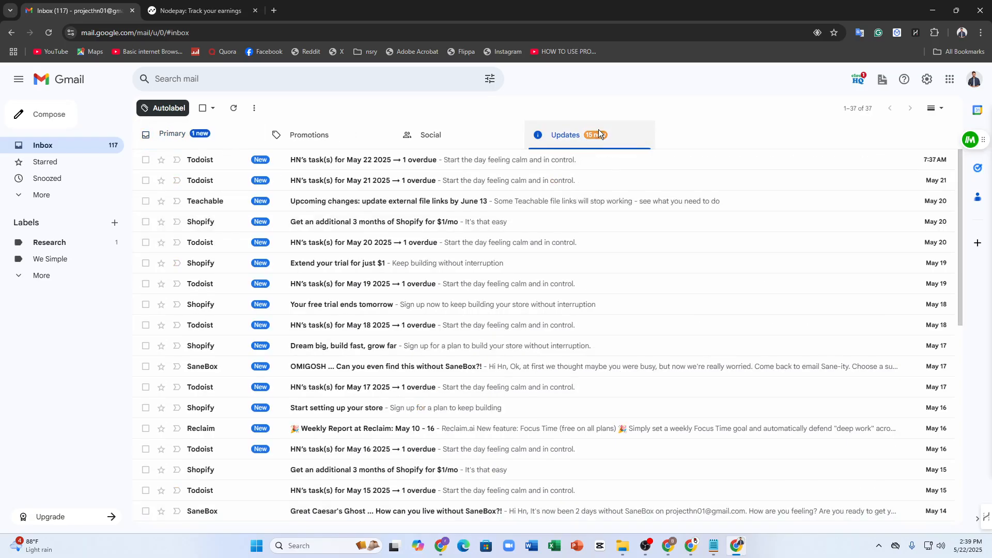
click(693, 542)
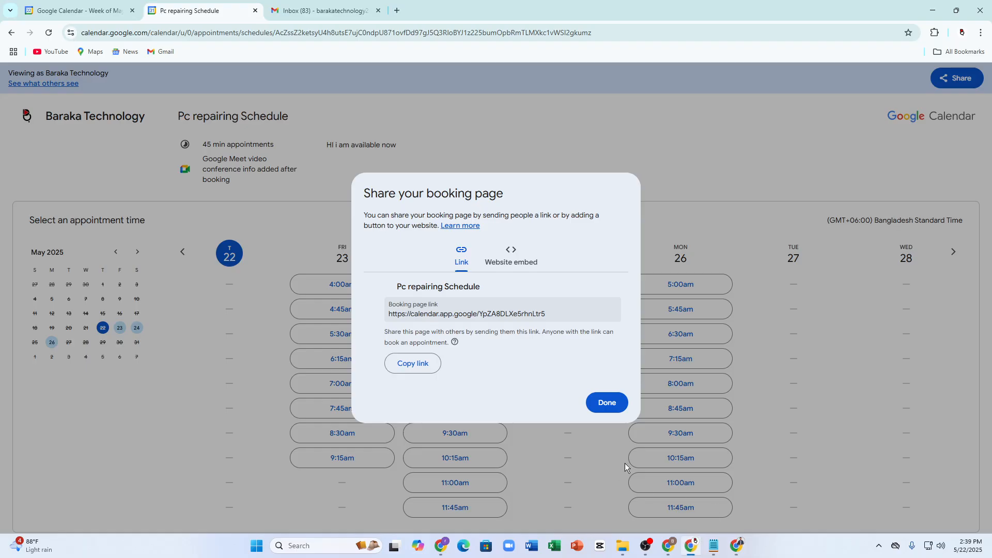
Step: In the sender's Gmail, allow desktop notifications and open the sent booking-link message
click(321, 11)
scroll(206, 362, down, 2)
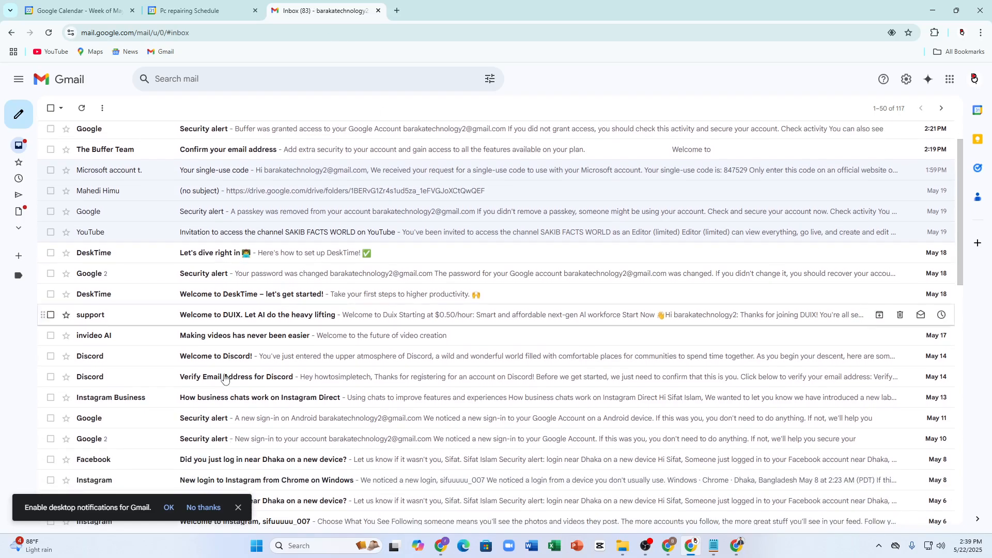
click(169, 512)
scroll(155, 294, up, 2)
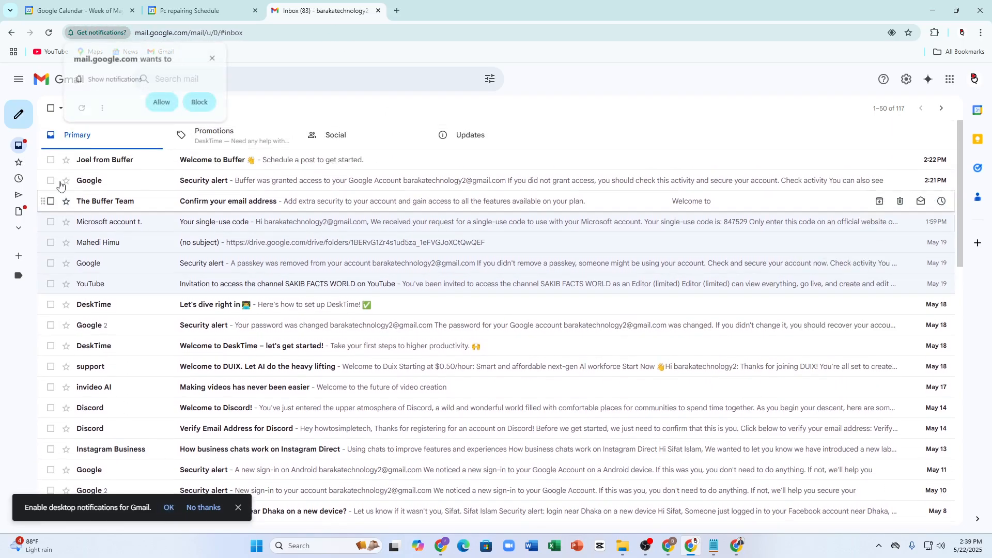
click(161, 100)
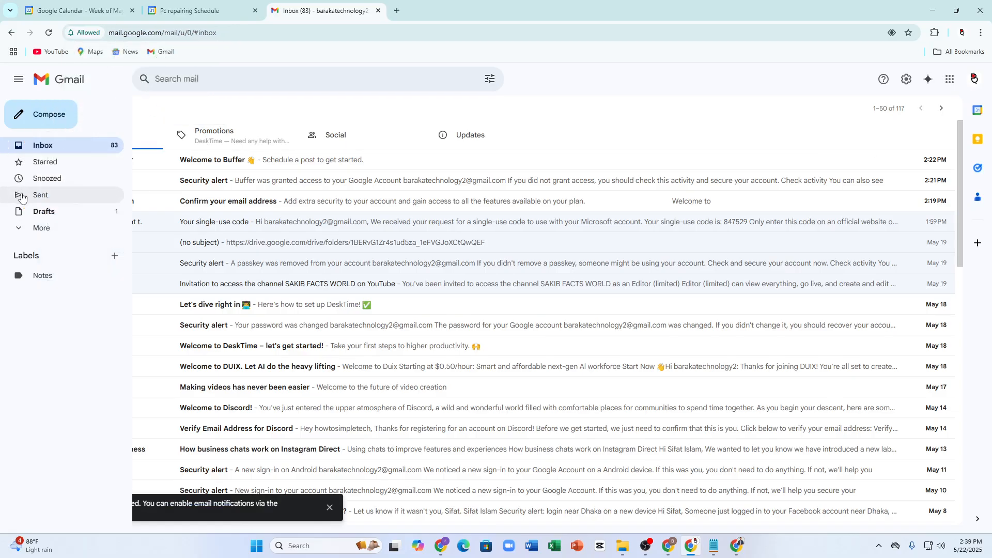
click(21, 195)
click(176, 160)
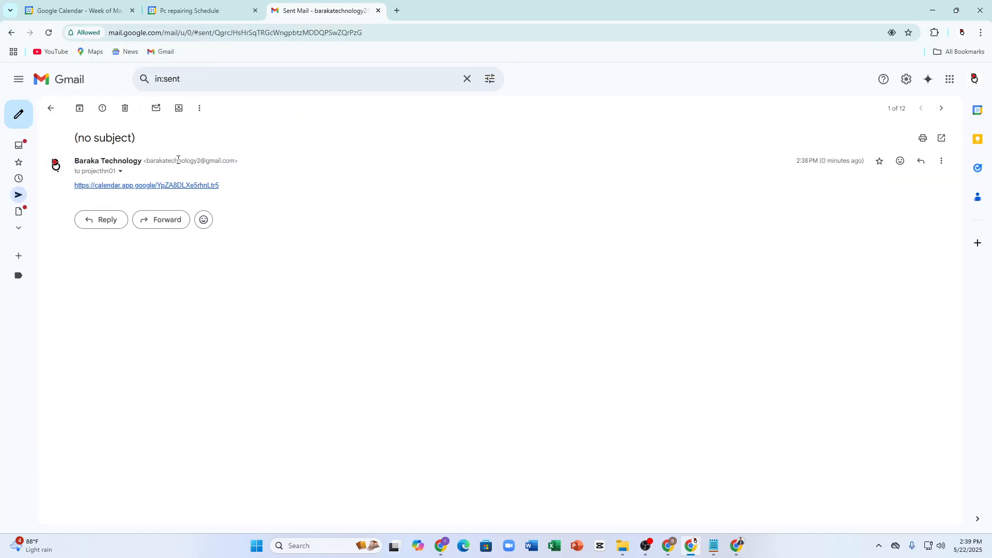
Step: In the recipient's Gmail, find the no-subject email under All Mail and follow its booking link
click(715, 545)
click(736, 546)
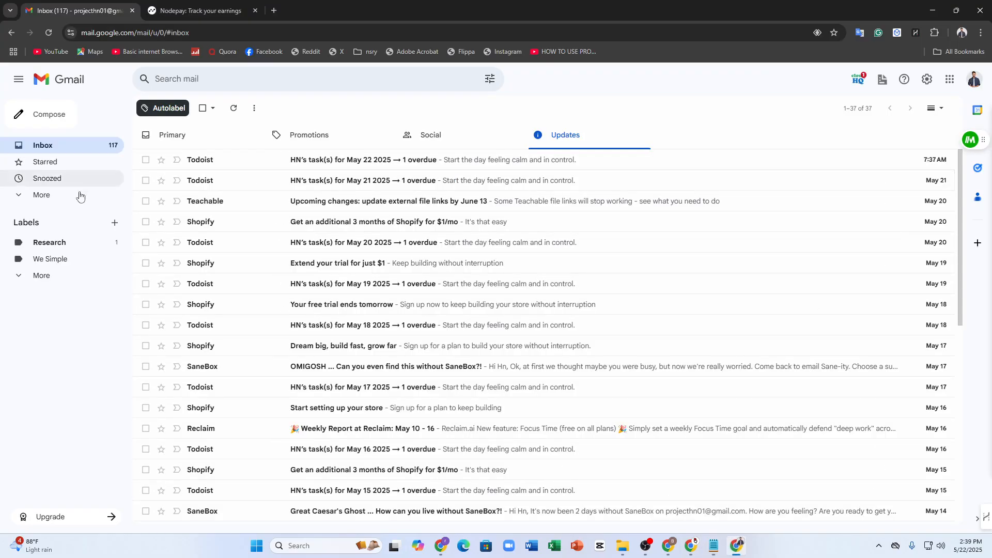
click(63, 195)
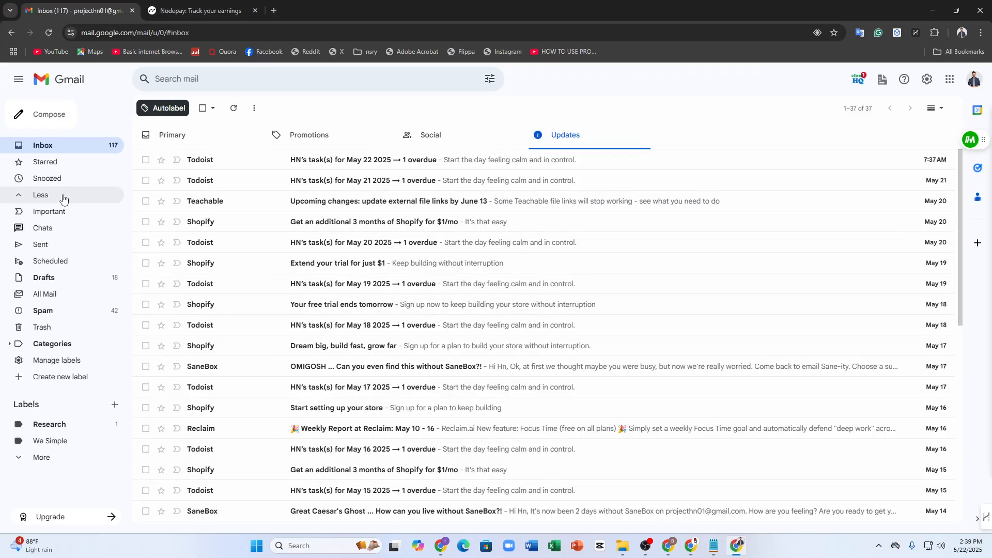
click(50, 245)
click(56, 278)
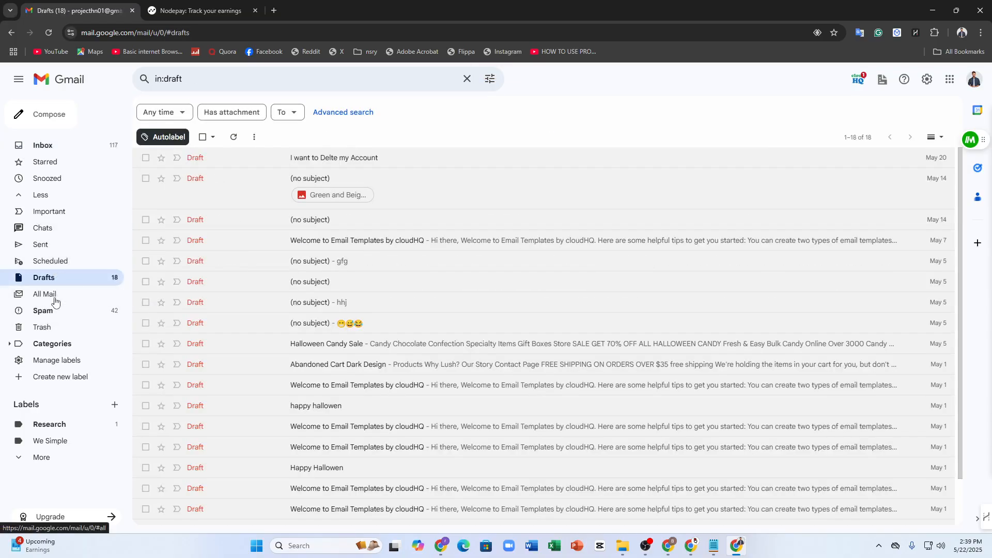
click(31, 294)
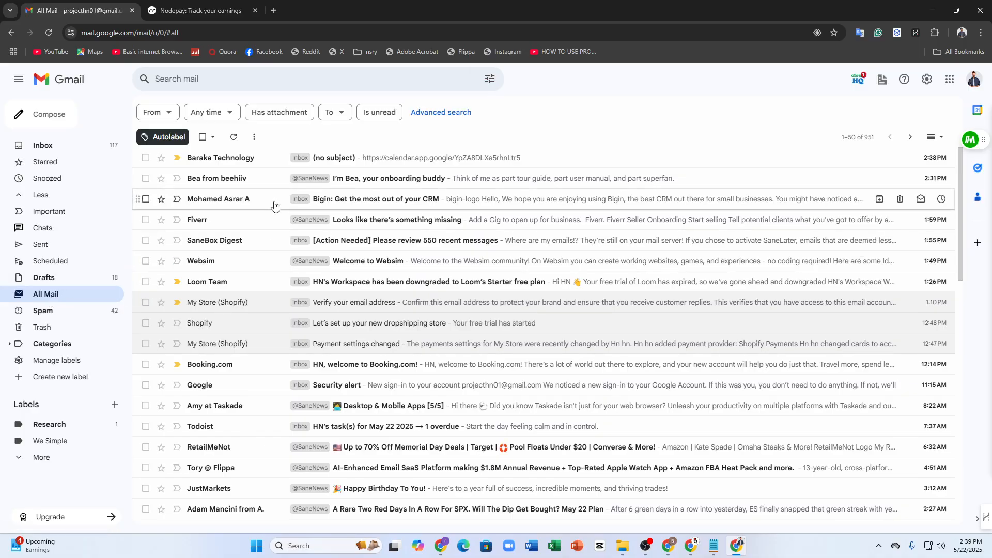
click(275, 156)
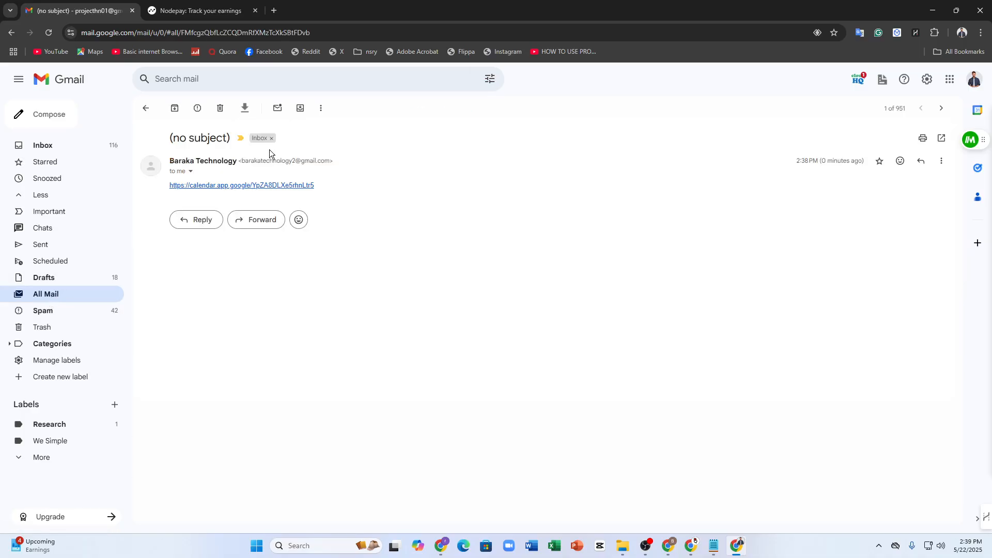
click(250, 186)
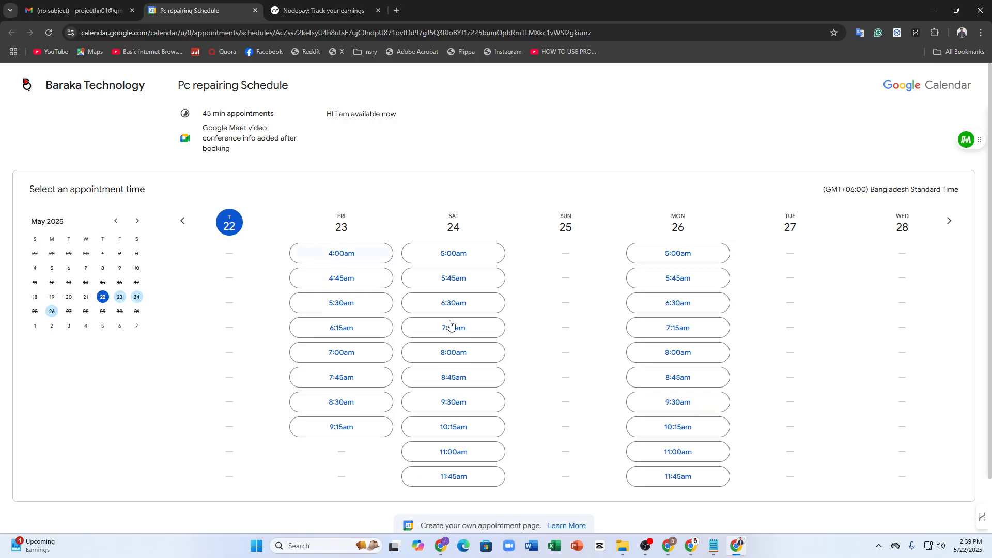
Step: Book the Saturday, May 24 7:15am slot with a phone number until it shows Booking confirmed
click(432, 328)
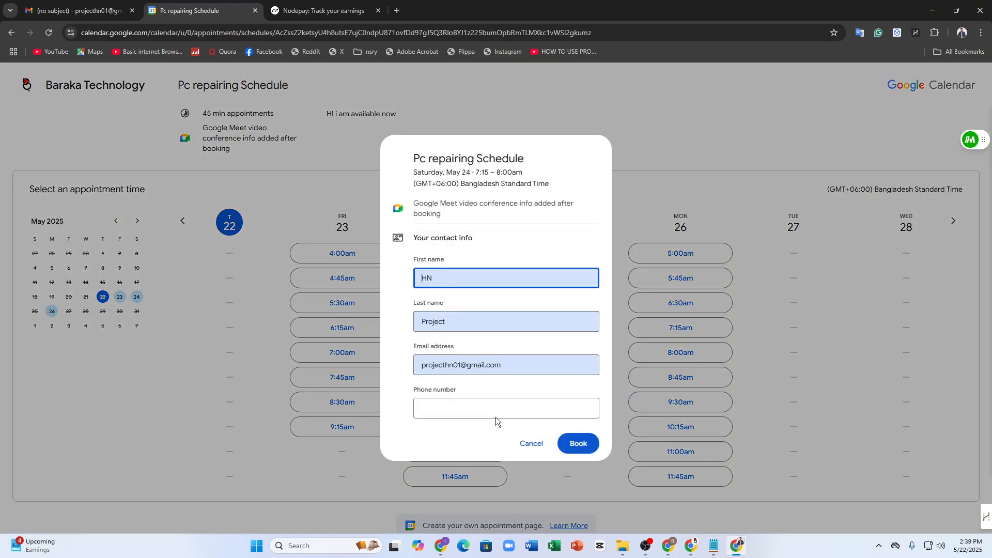
click(437, 411)
click(567, 446)
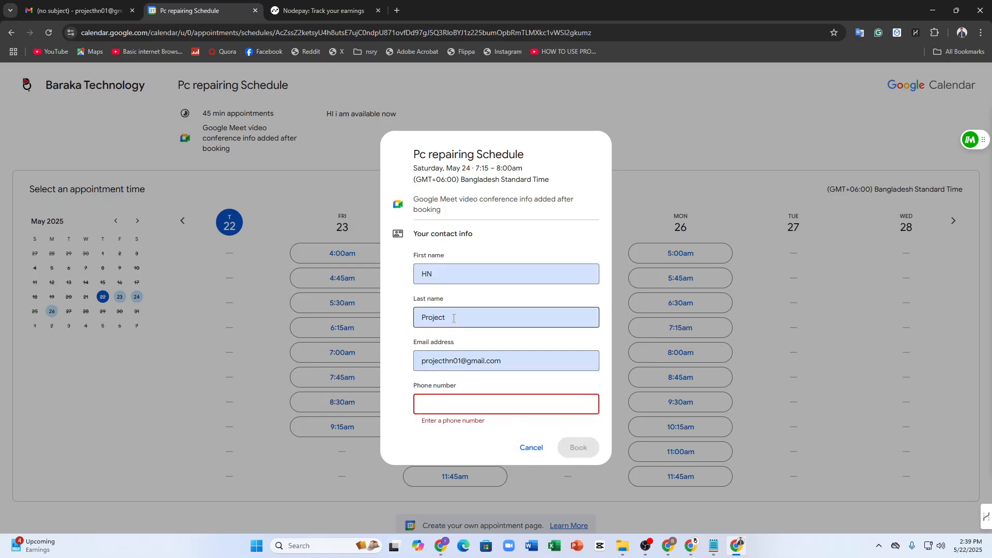
click(480, 401)
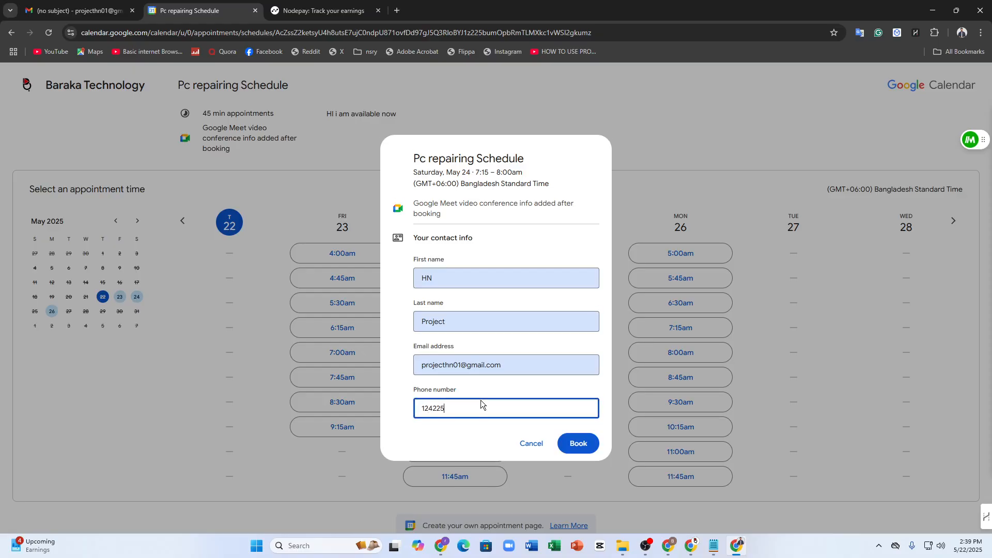
click(591, 449)
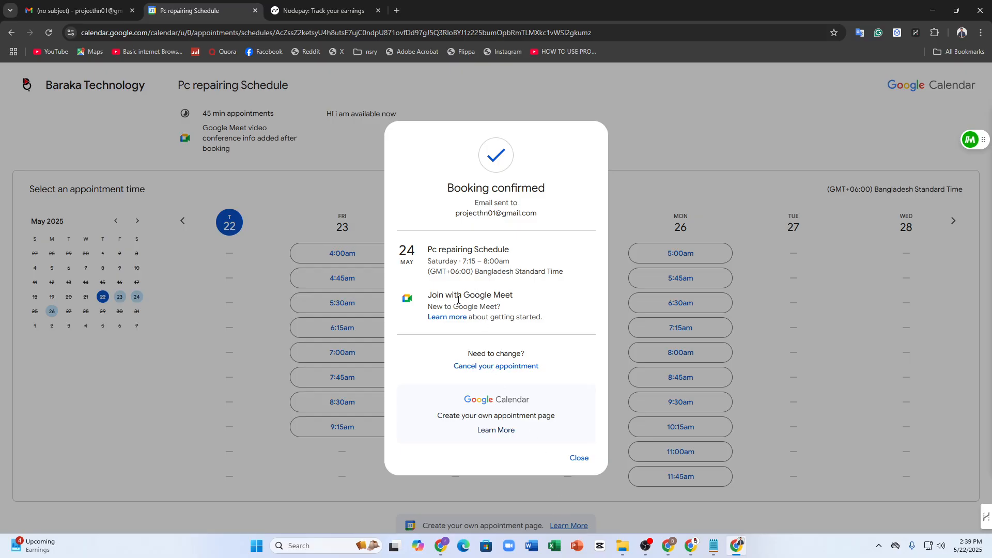
drag(447, 188, 567, 188)
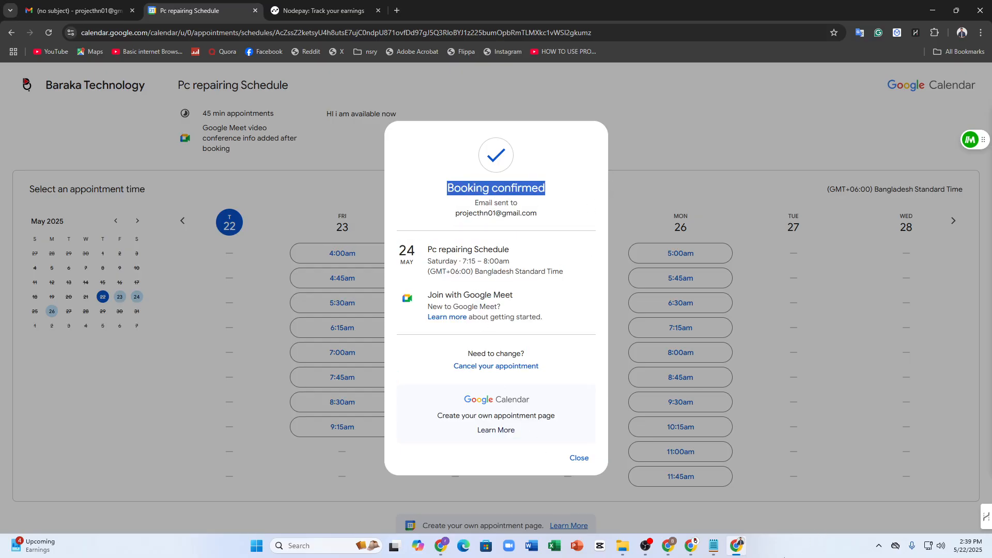
click(692, 546)
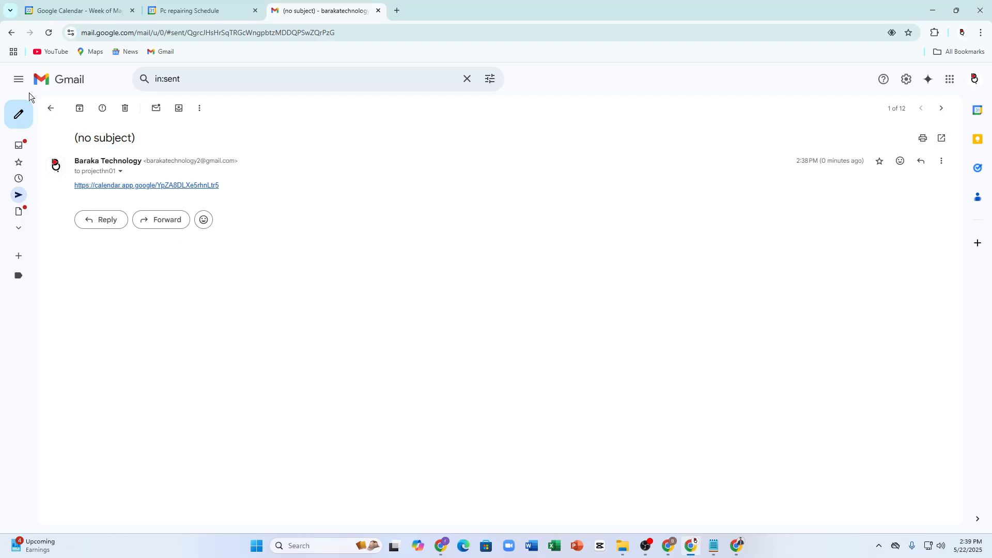
Step: Open the 'Appointment booked: Pc repairing Schedule' email from the inbox and review its agenda details
click(11, 33)
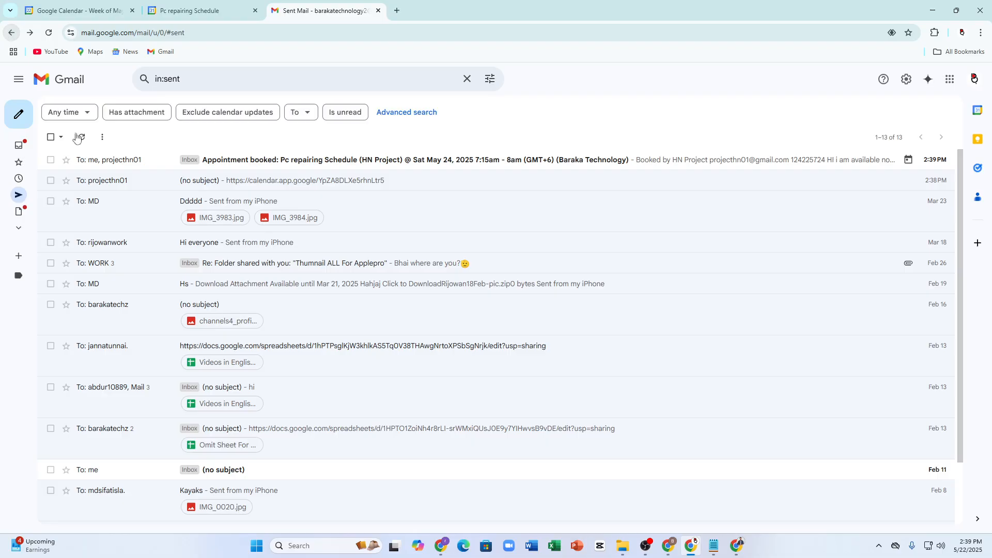
click(26, 148)
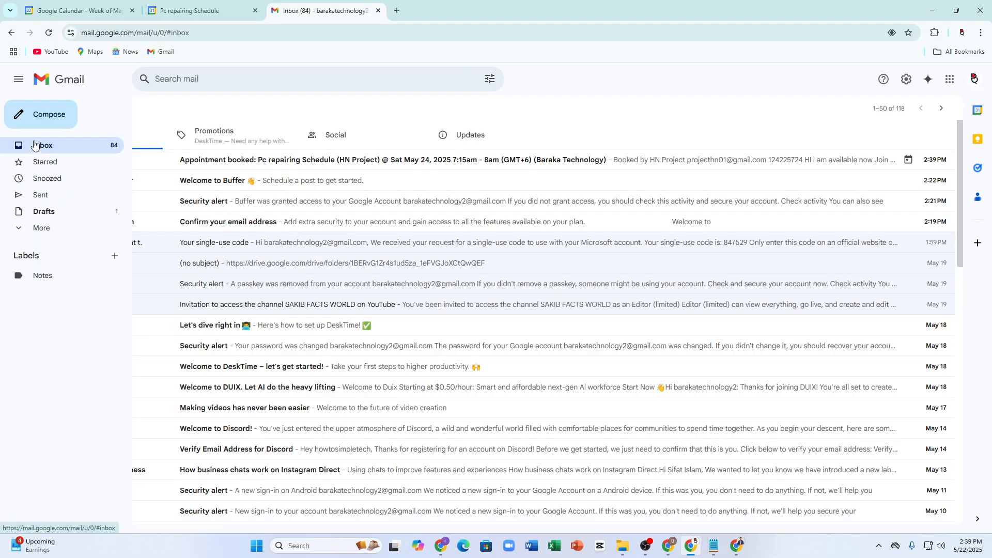
click(206, 160)
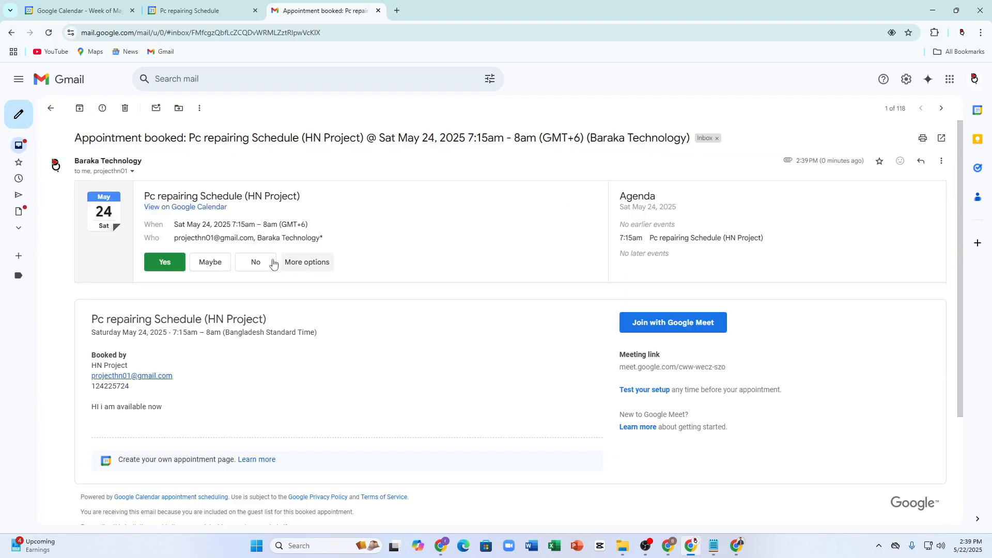
drag(625, 201, 731, 269)
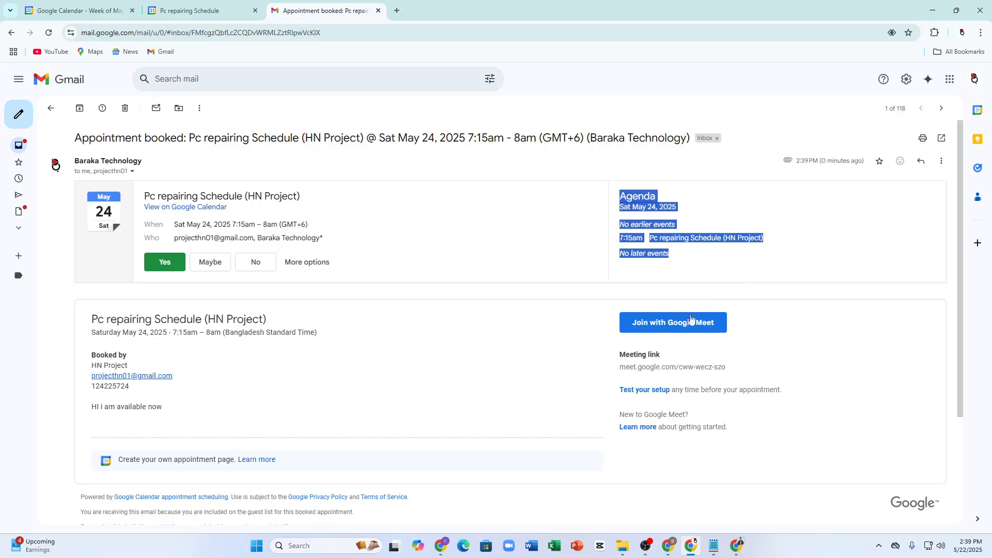
click(727, 308)
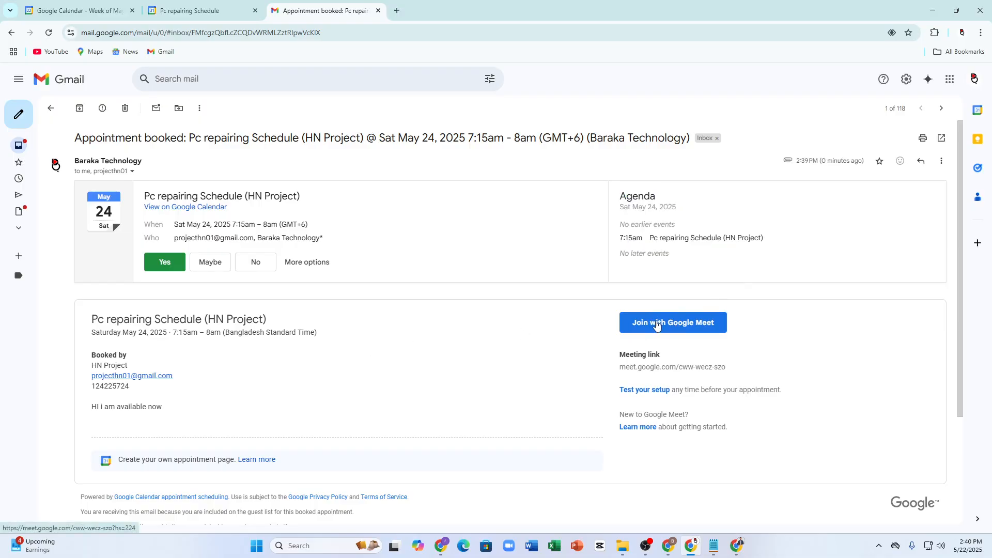